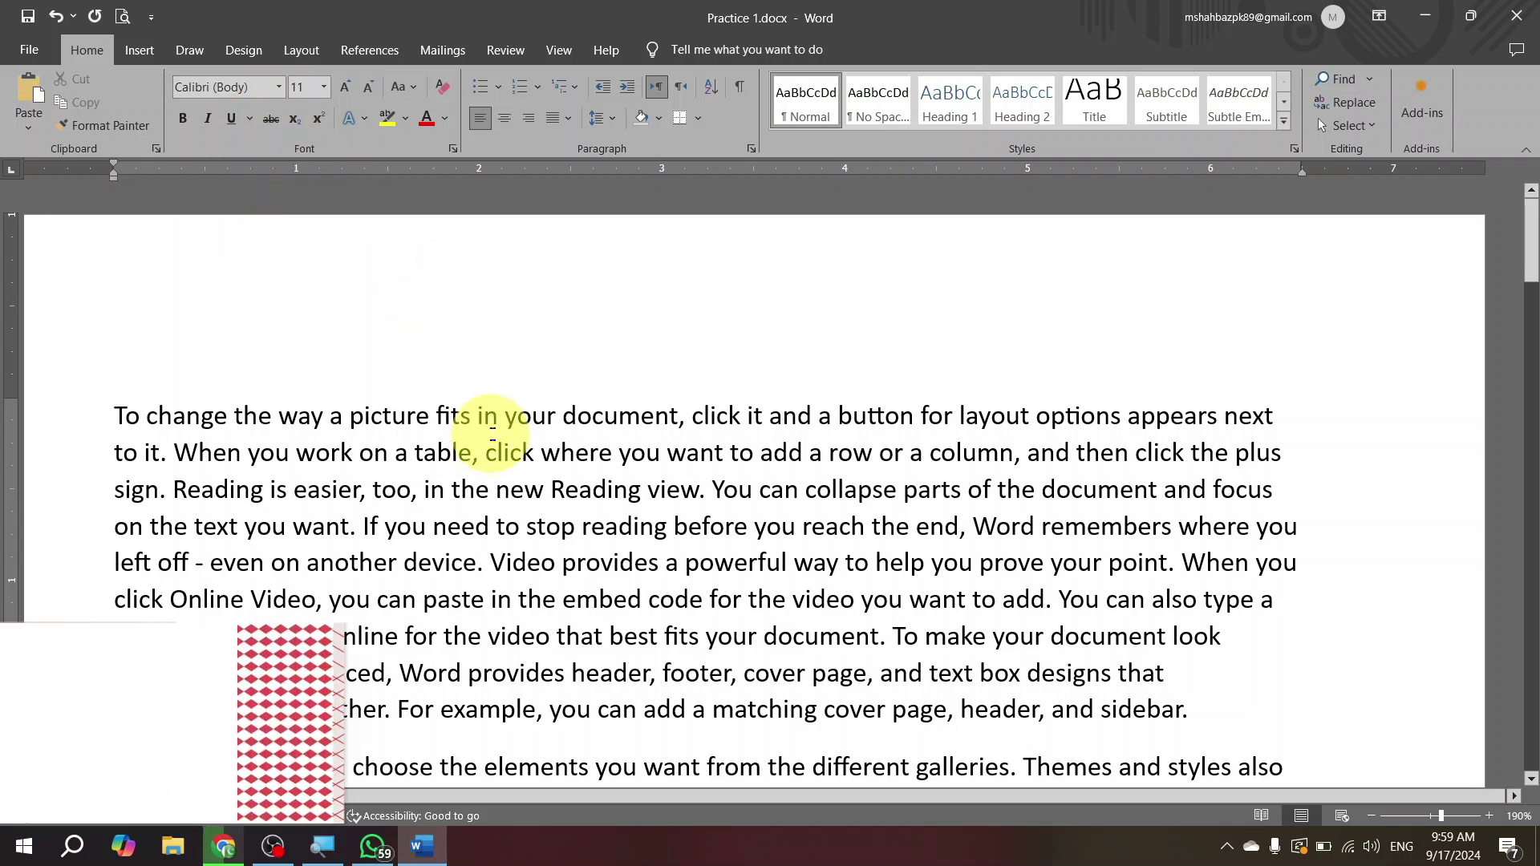
pyautogui.moveTo(350, 429); pyautogui.dragTo(628, 550)
pyautogui.click(497, 491)
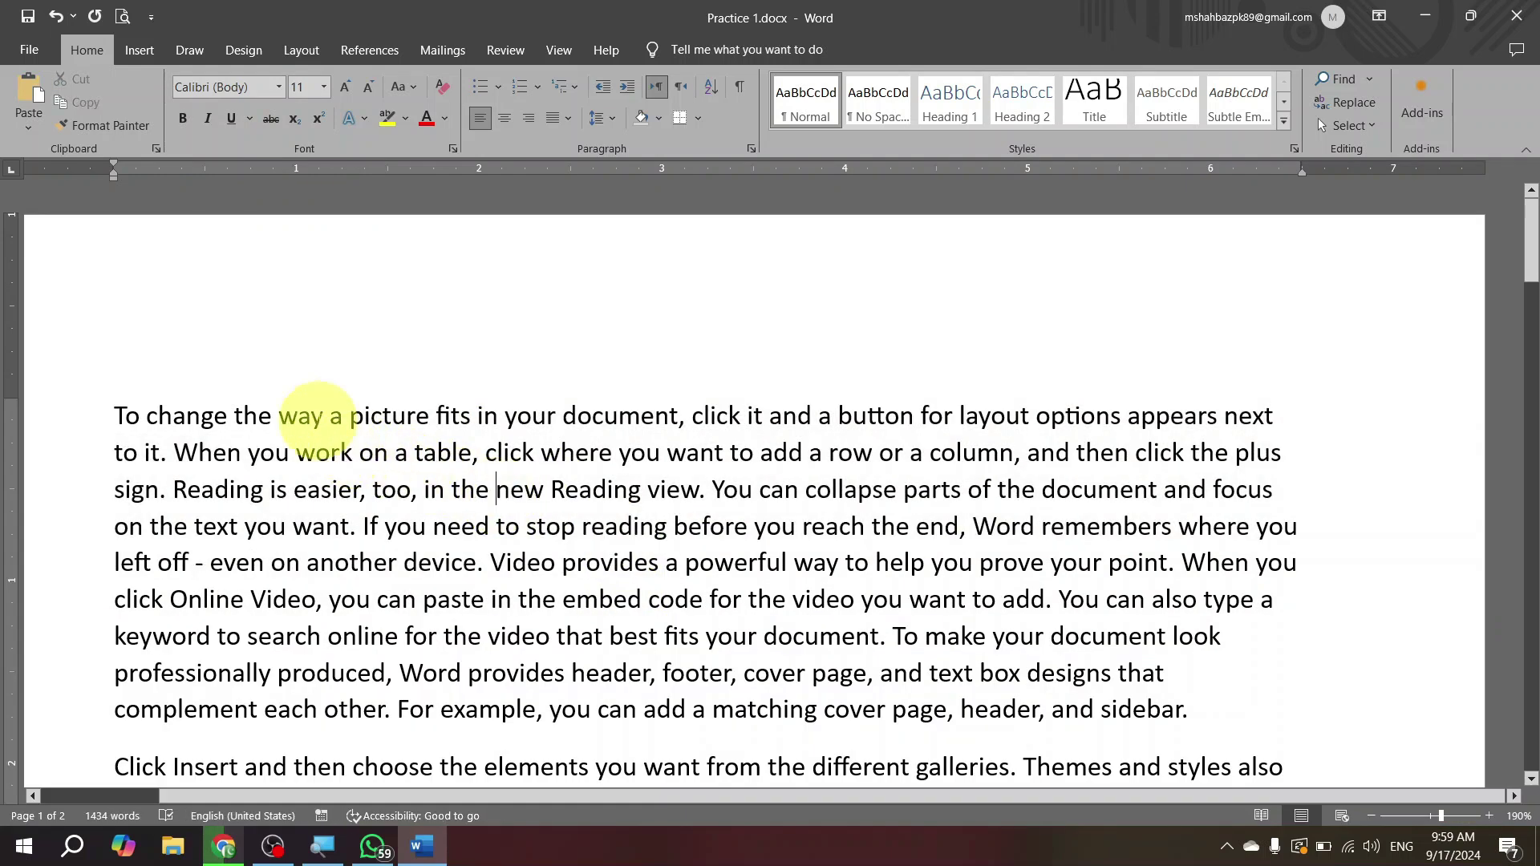
pyautogui.moveTo(310, 413); pyautogui.dragTo(597, 619)
pyautogui.tripleClick(465, 455)
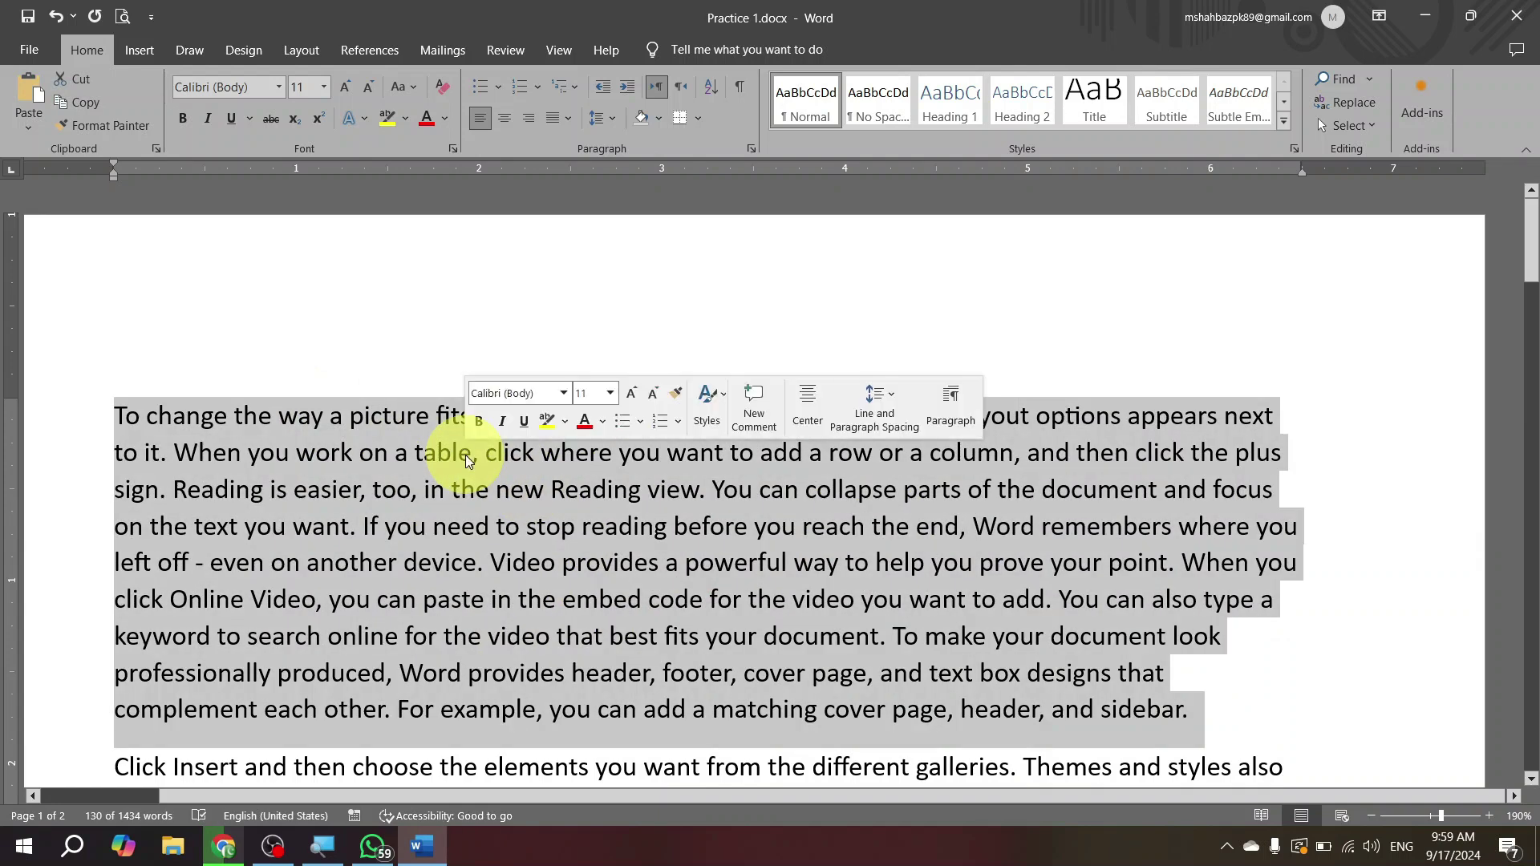
pyautogui.click(425, 461)
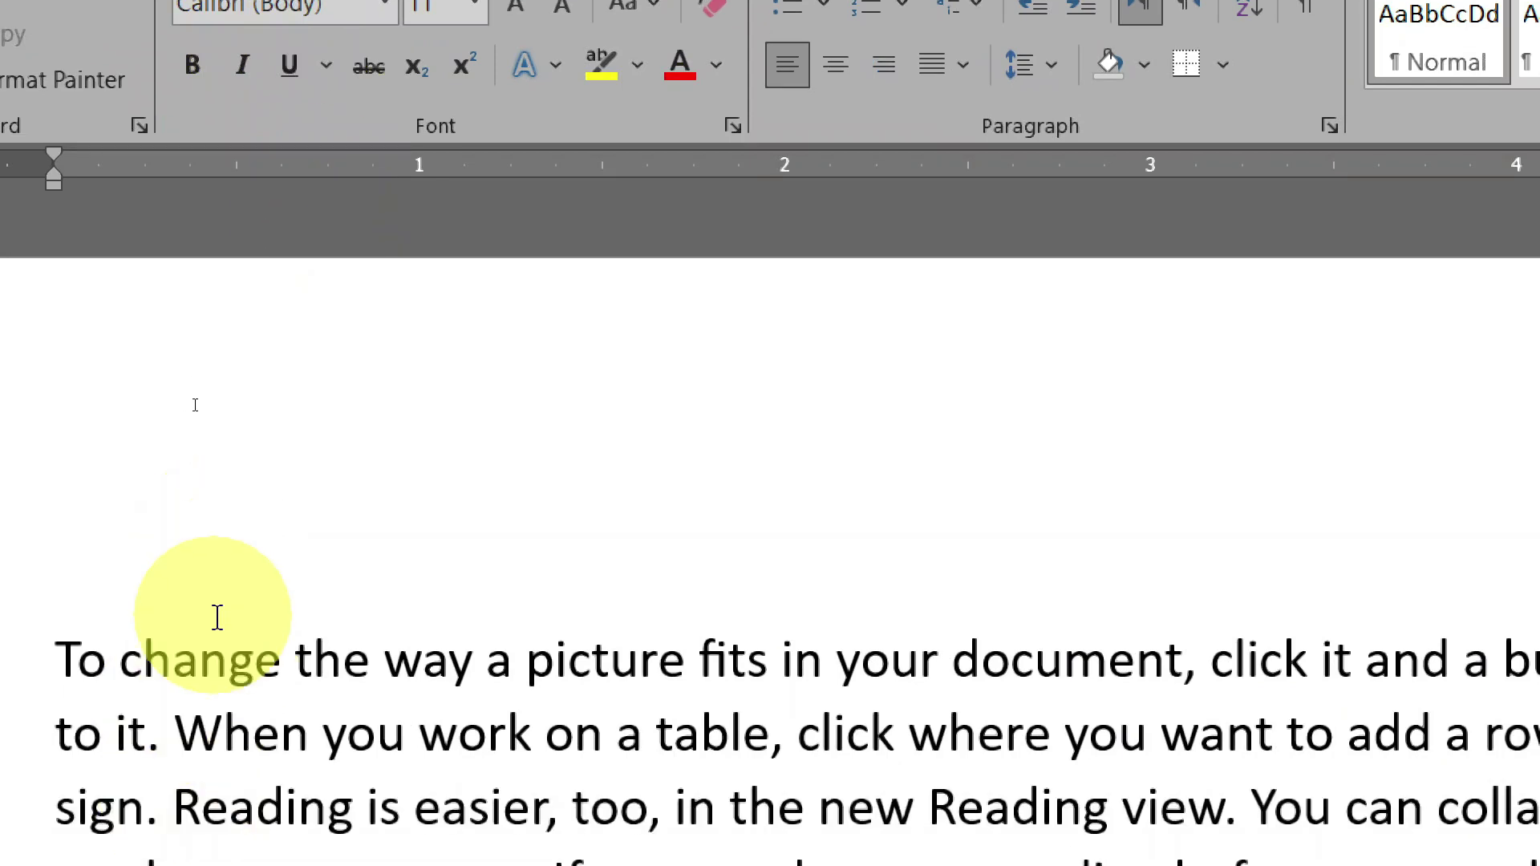
# Select the entire first paragraph and set its font to the Arial body font.
pyautogui.doubleClick(217, 639)
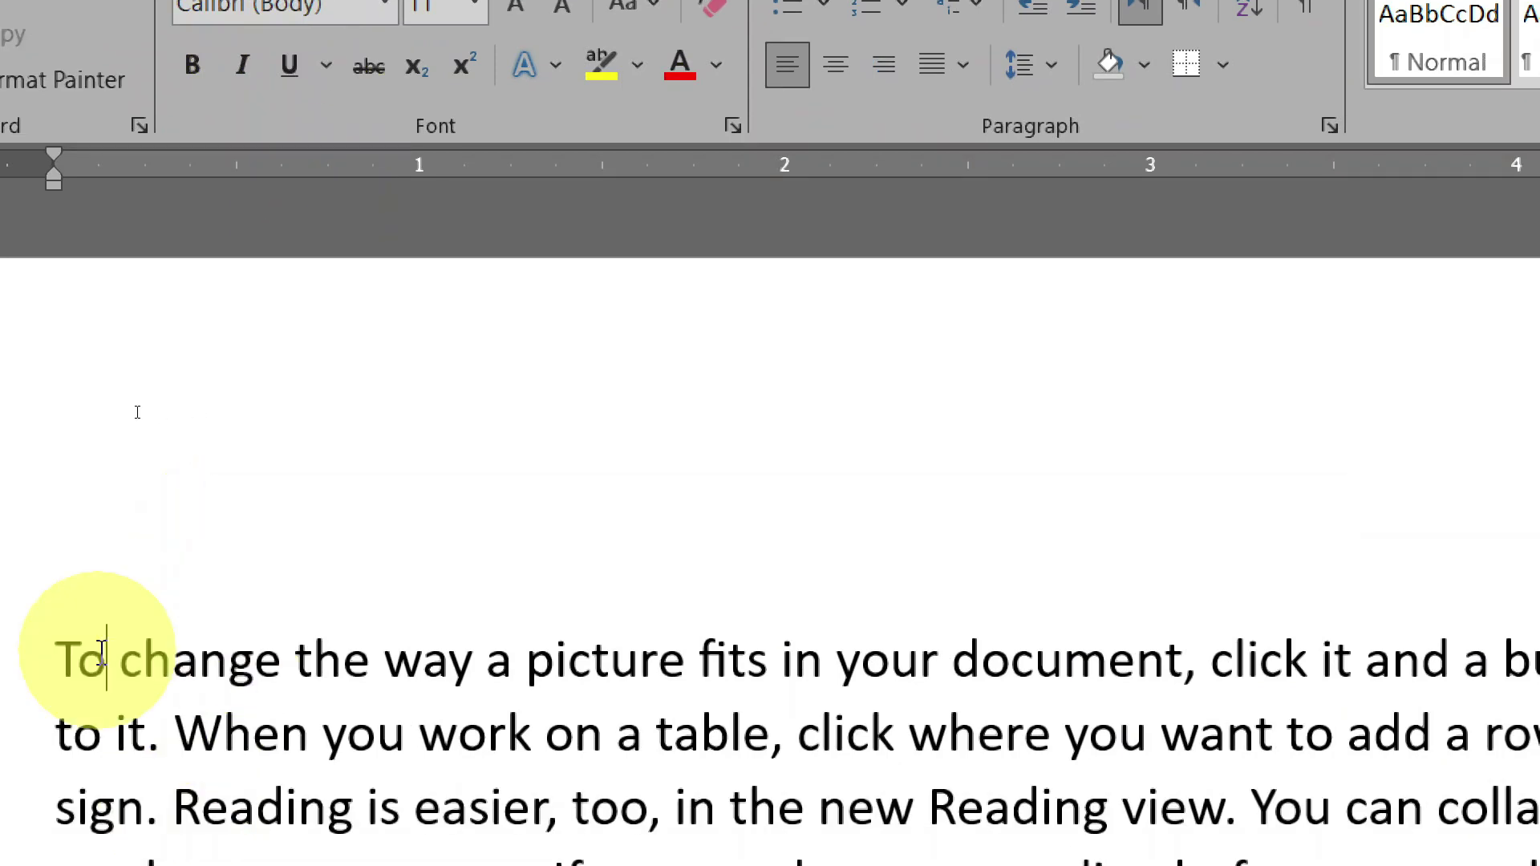
pyautogui.tripleClick(103, 665)
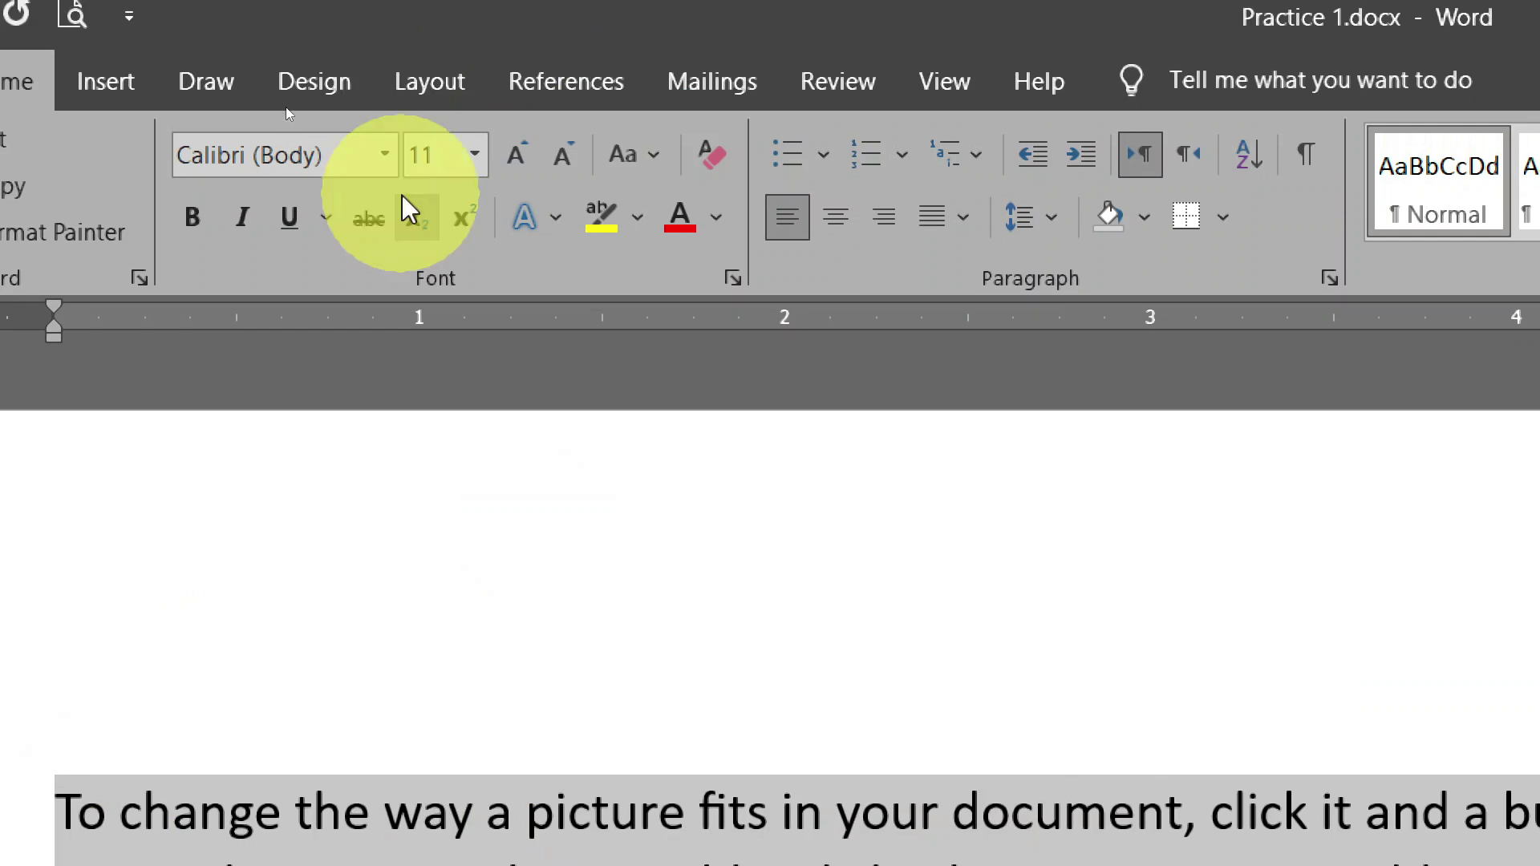
pyautogui.click(384, 155)
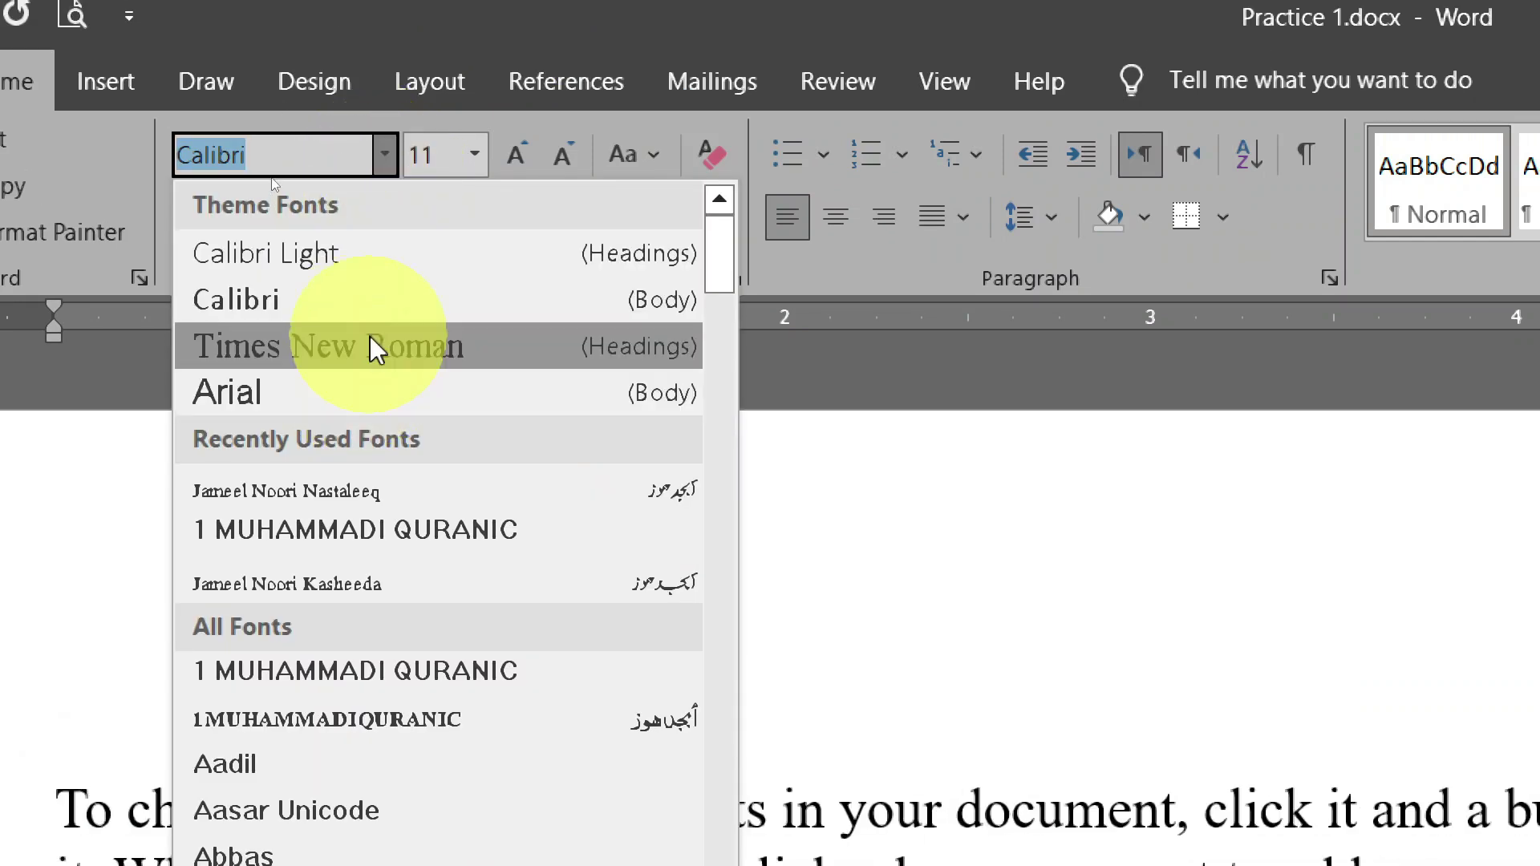
pyautogui.click(377, 394)
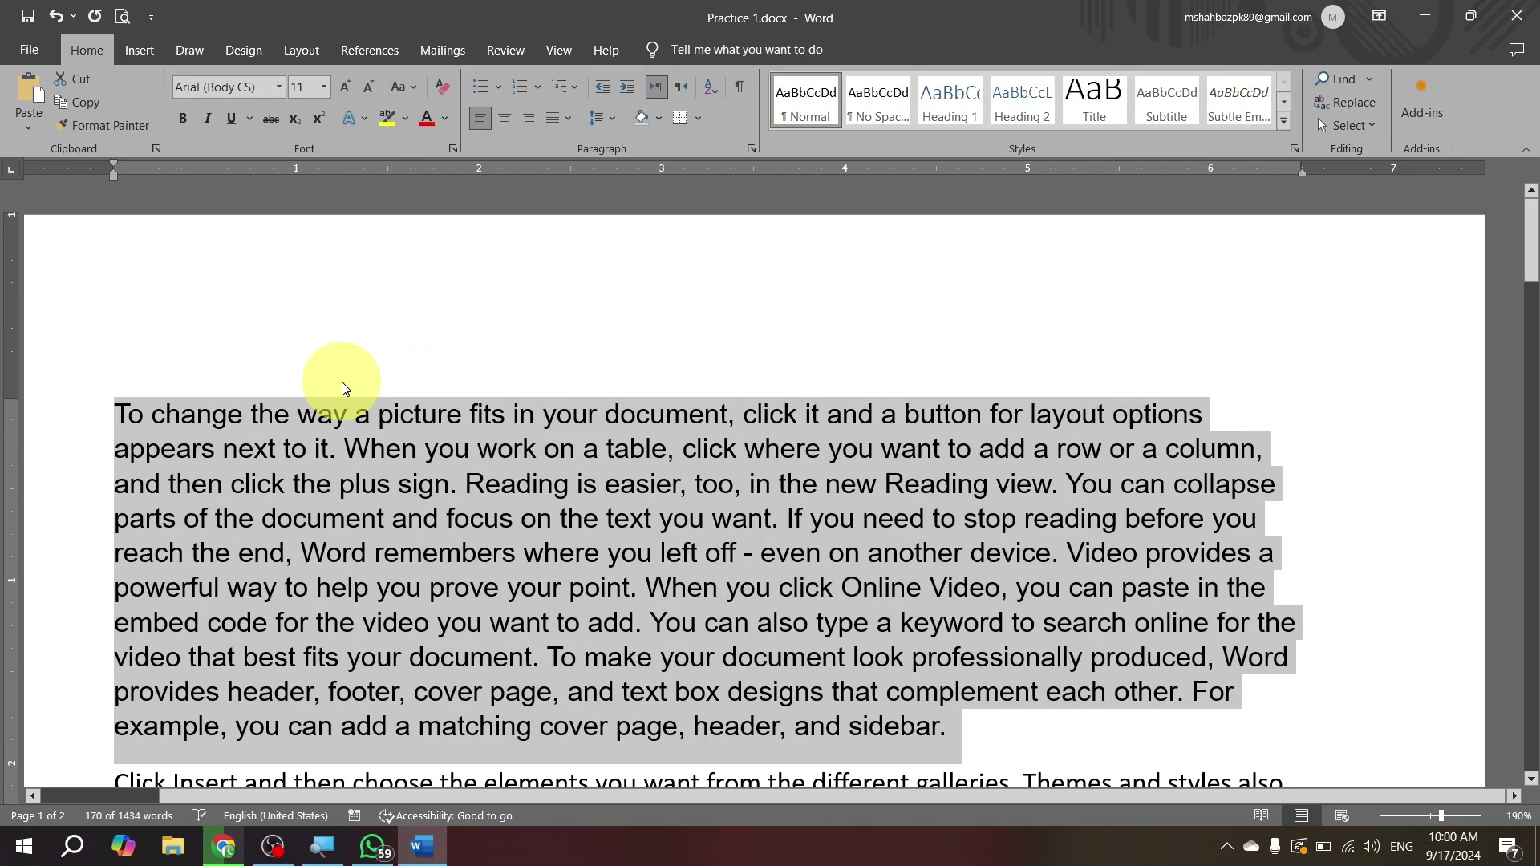
pyautogui.click(372, 414)
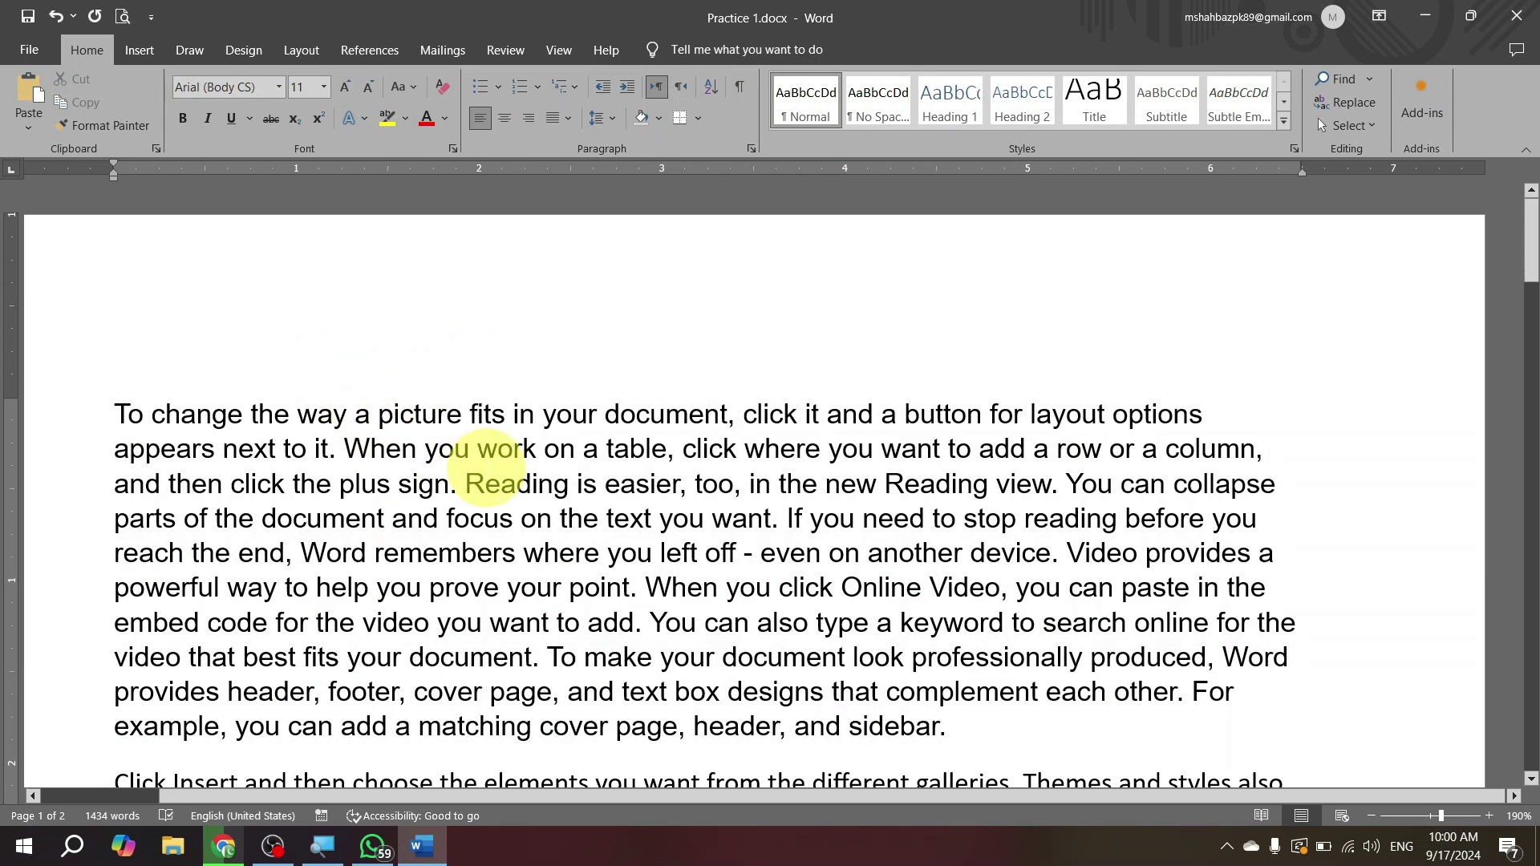
# Undo the first paragraph's font change and redo it.
pyautogui.hotkey('ctrl', 'z')
pyautogui.click(487, 464)
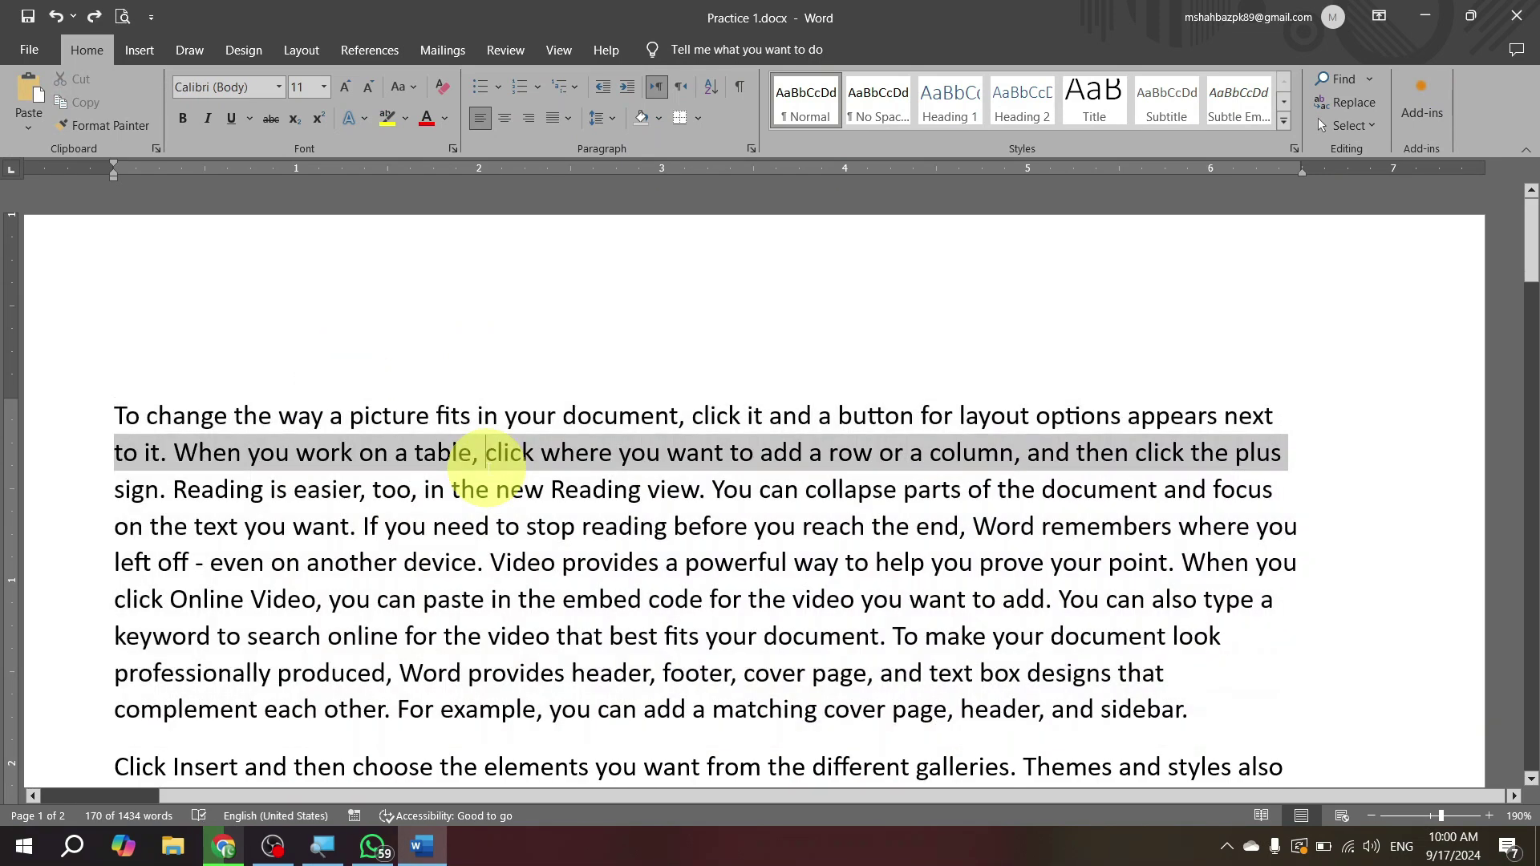
pyautogui.hotkey('ctrl', 'y')
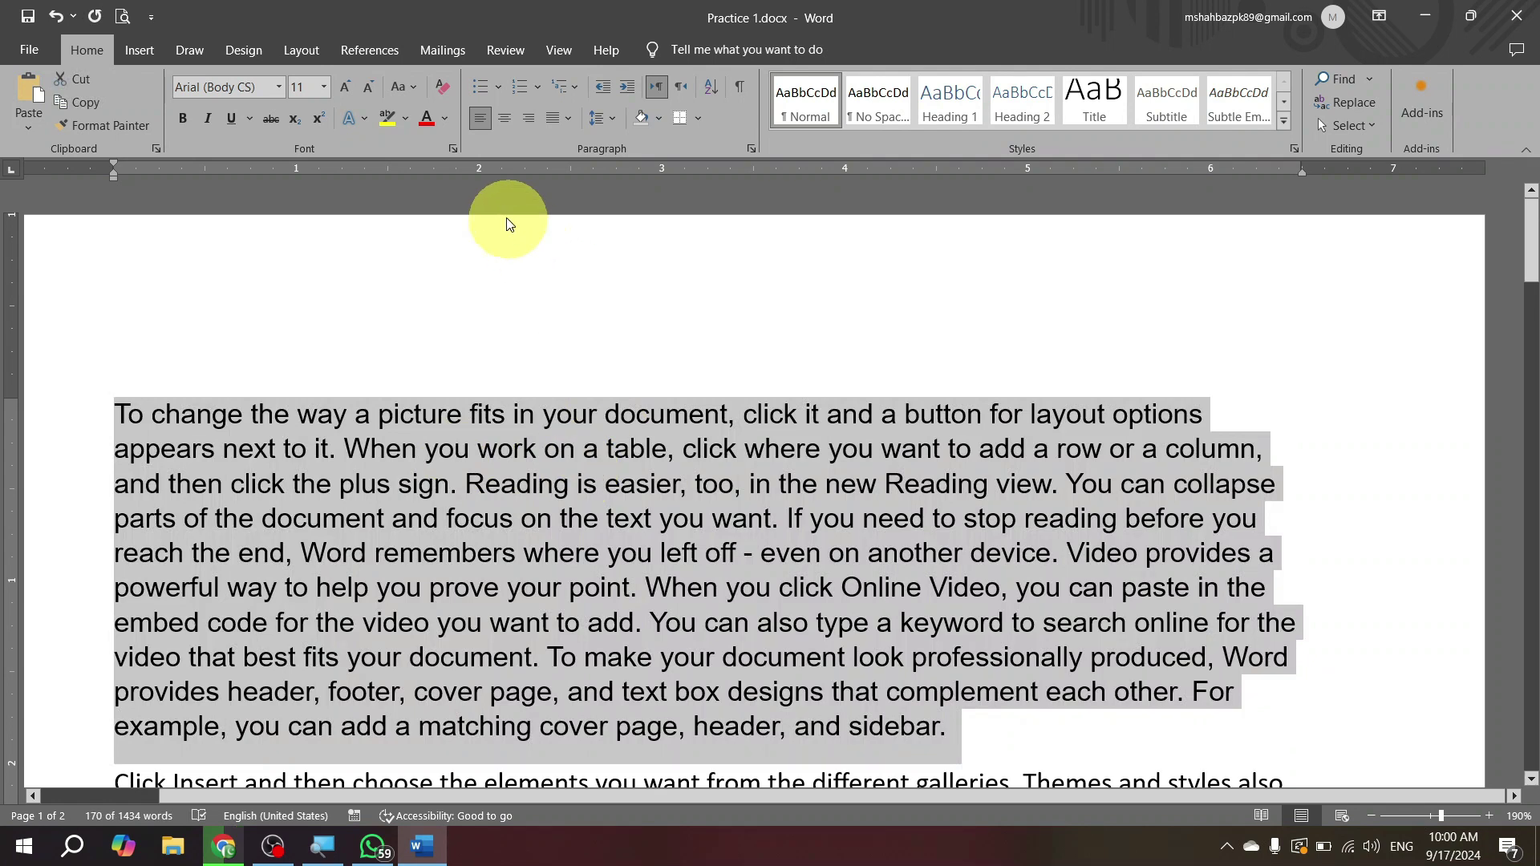
# Set the selected first paragraph's font to Arial Rounded MT Bold.
pyautogui.click(277, 89)
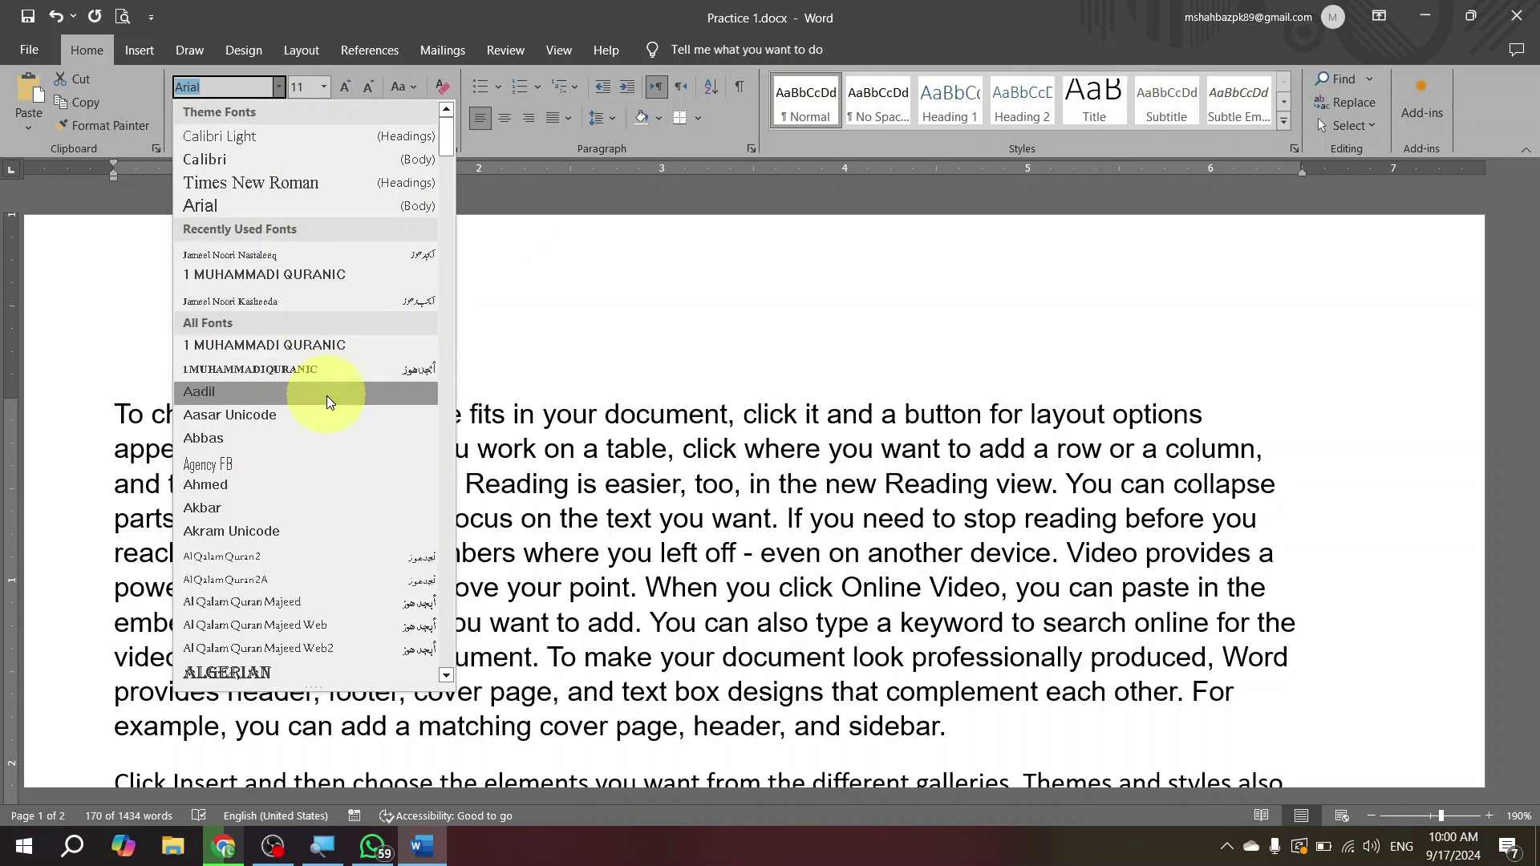
pyautogui.scroll(-10, 335, 422)
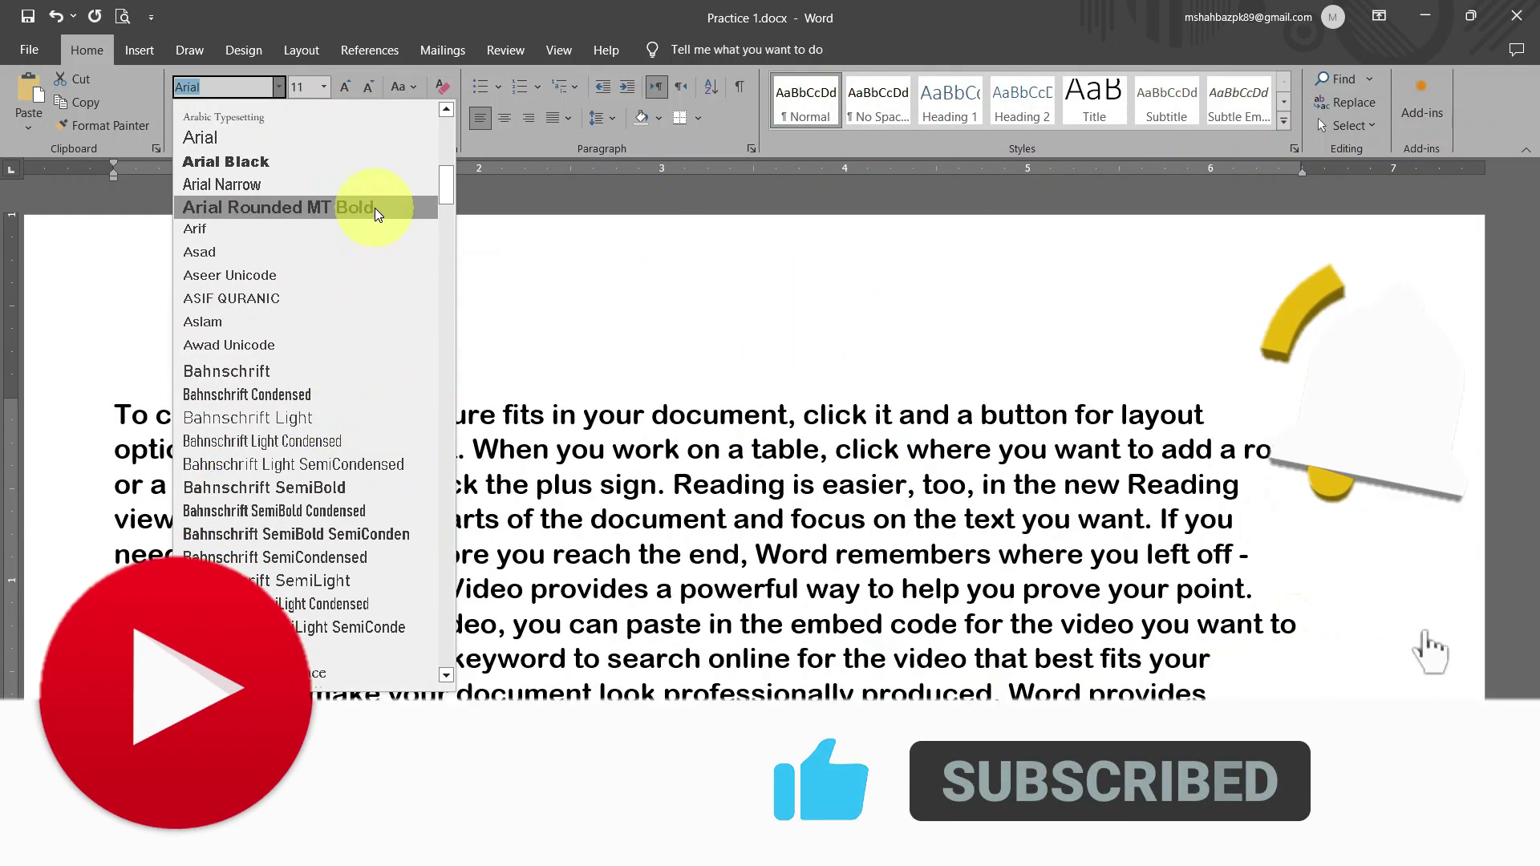
pyautogui.click(374, 207)
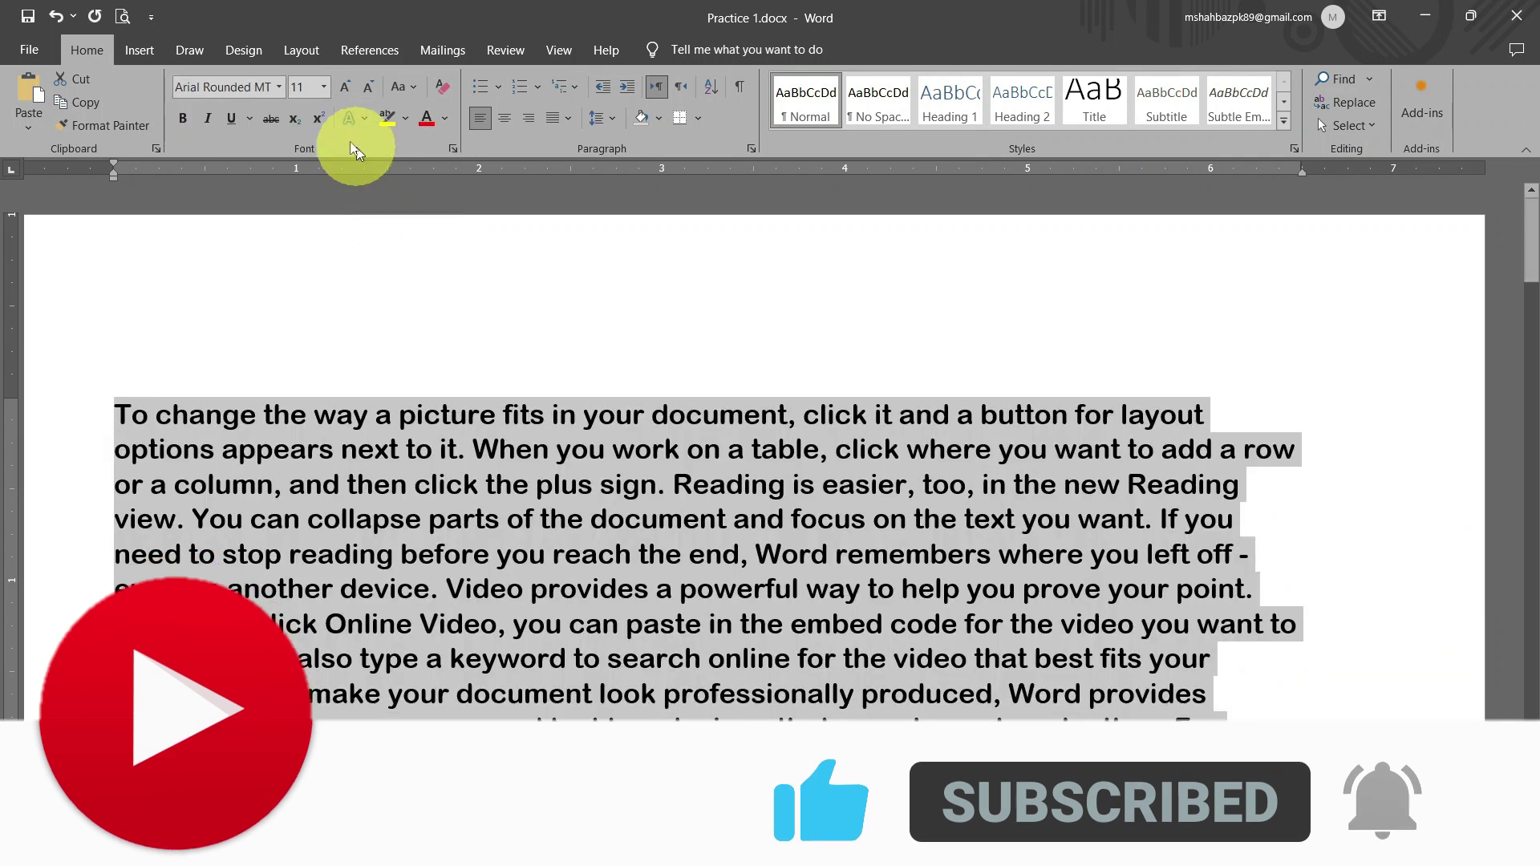
# Change the first paragraph's font to Aadil and deselect the text.
pyautogui.click(278, 87)
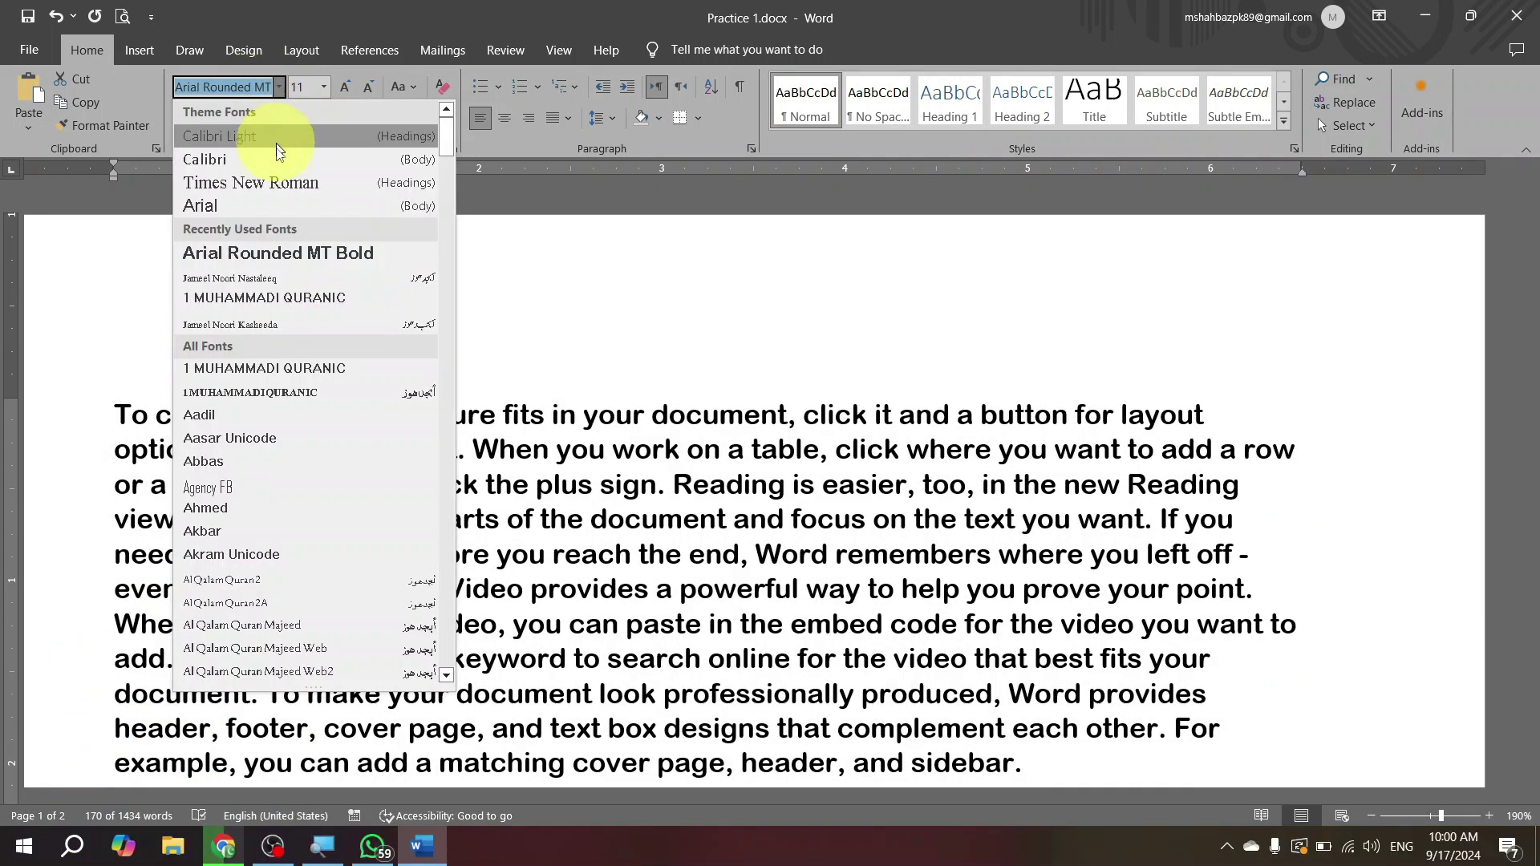
pyautogui.click(303, 409)
pyautogui.click(481, 417)
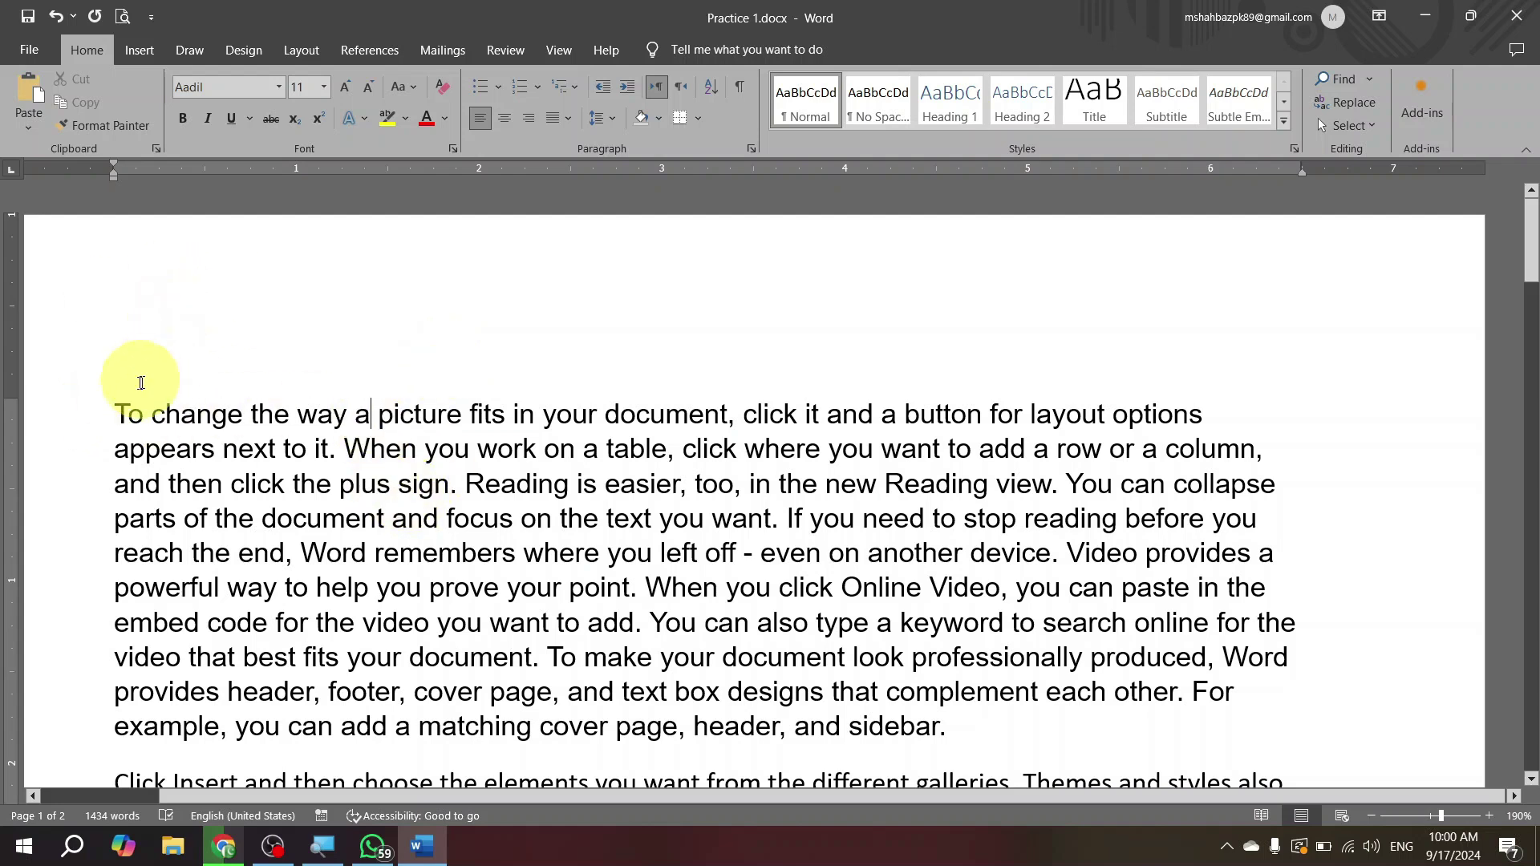
# Select the whole first paragraph and change its font to Elephant.
pyautogui.moveTo(126, 398); pyautogui.dragTo(333, 399)
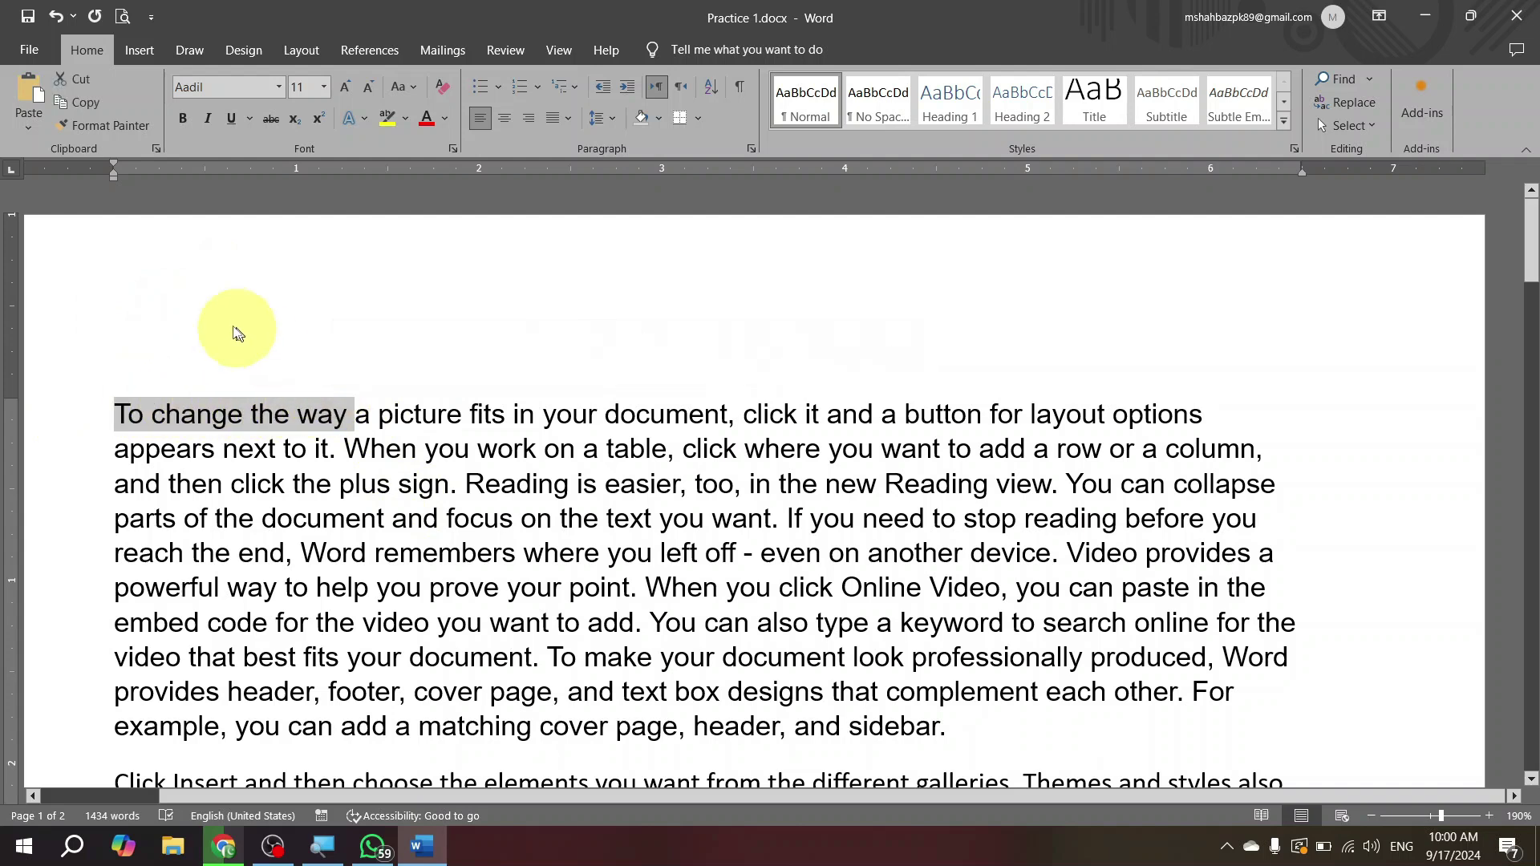
pyautogui.click(135, 399)
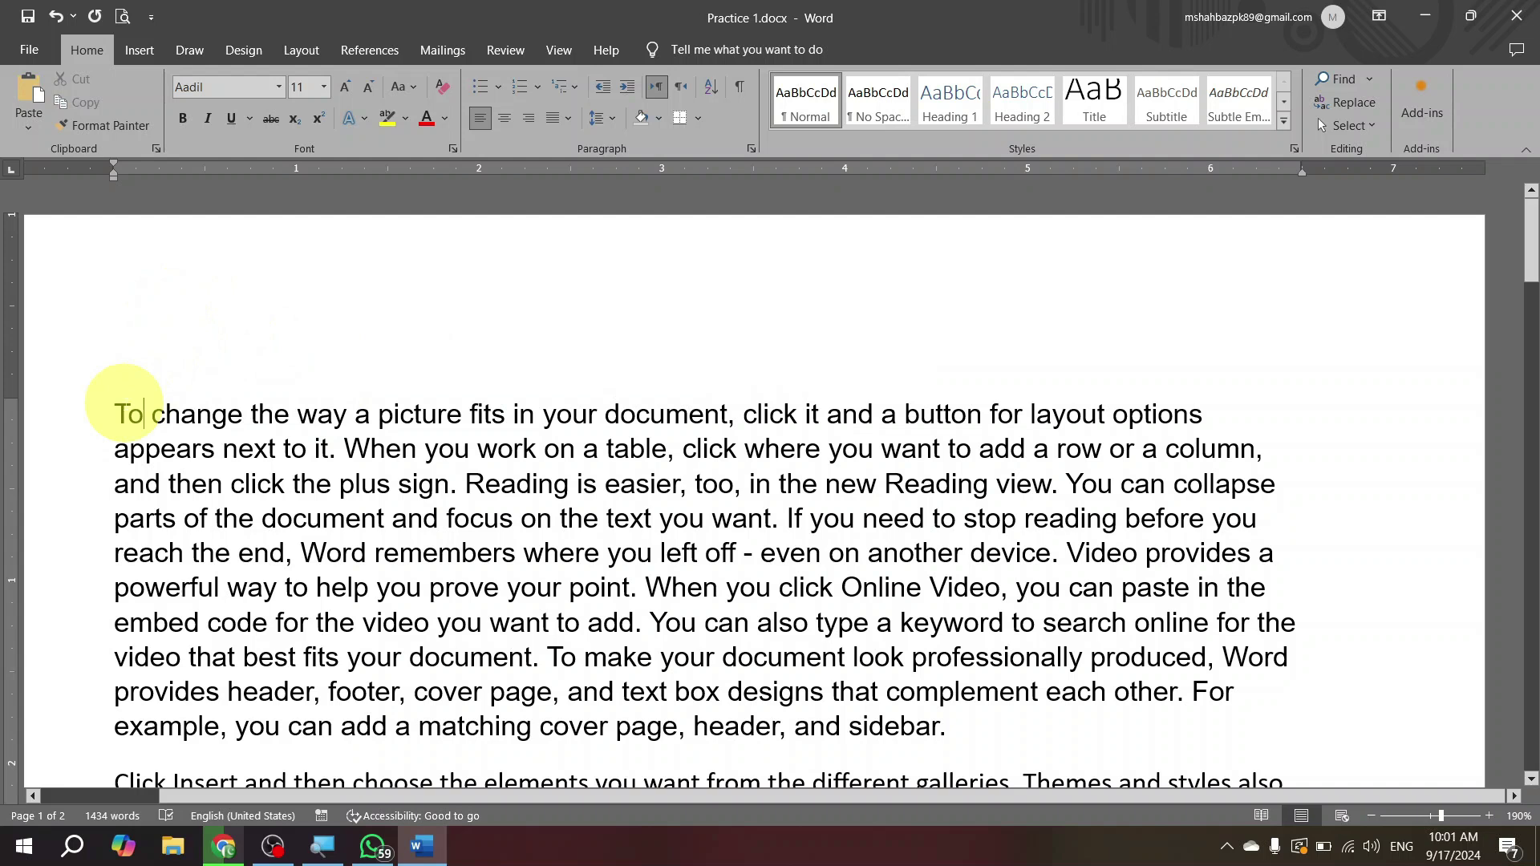
pyautogui.moveTo(130, 403); pyautogui.dragTo(975, 730)
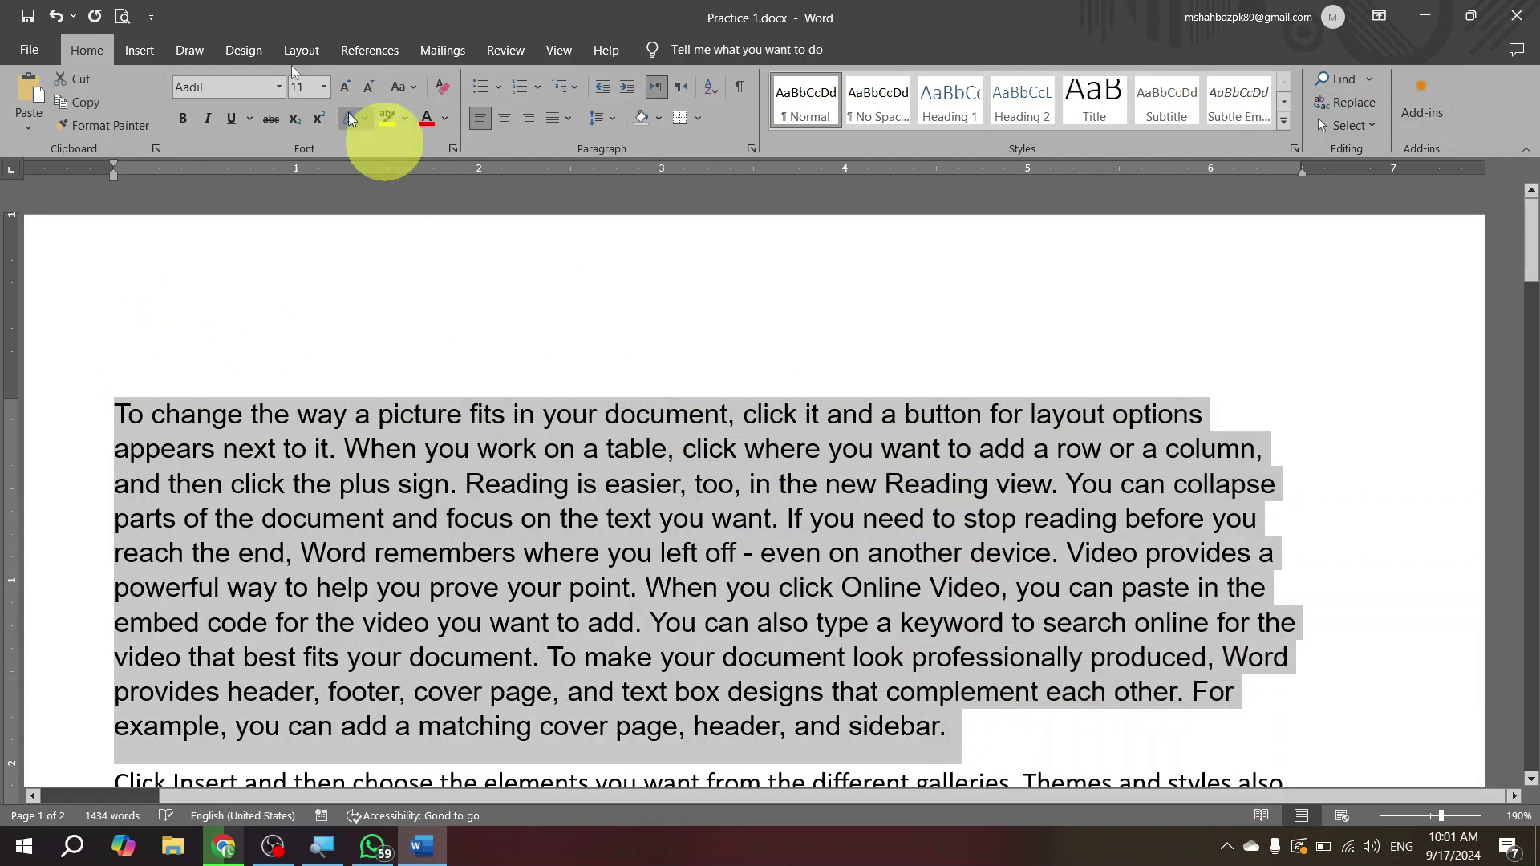
pyautogui.click(279, 88)
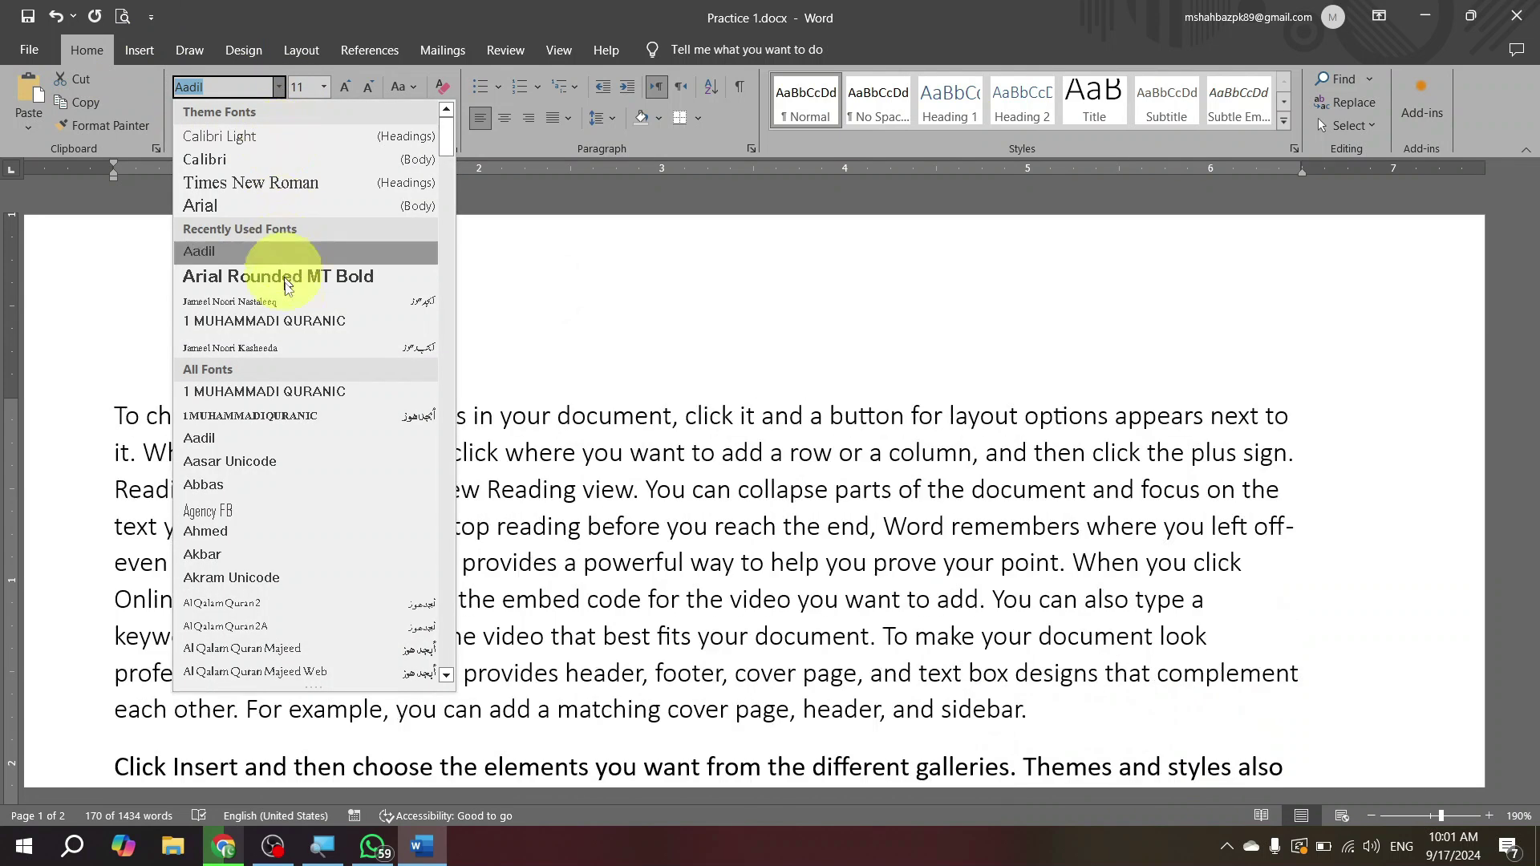
pyautogui.scroll(-15, 294, 361)
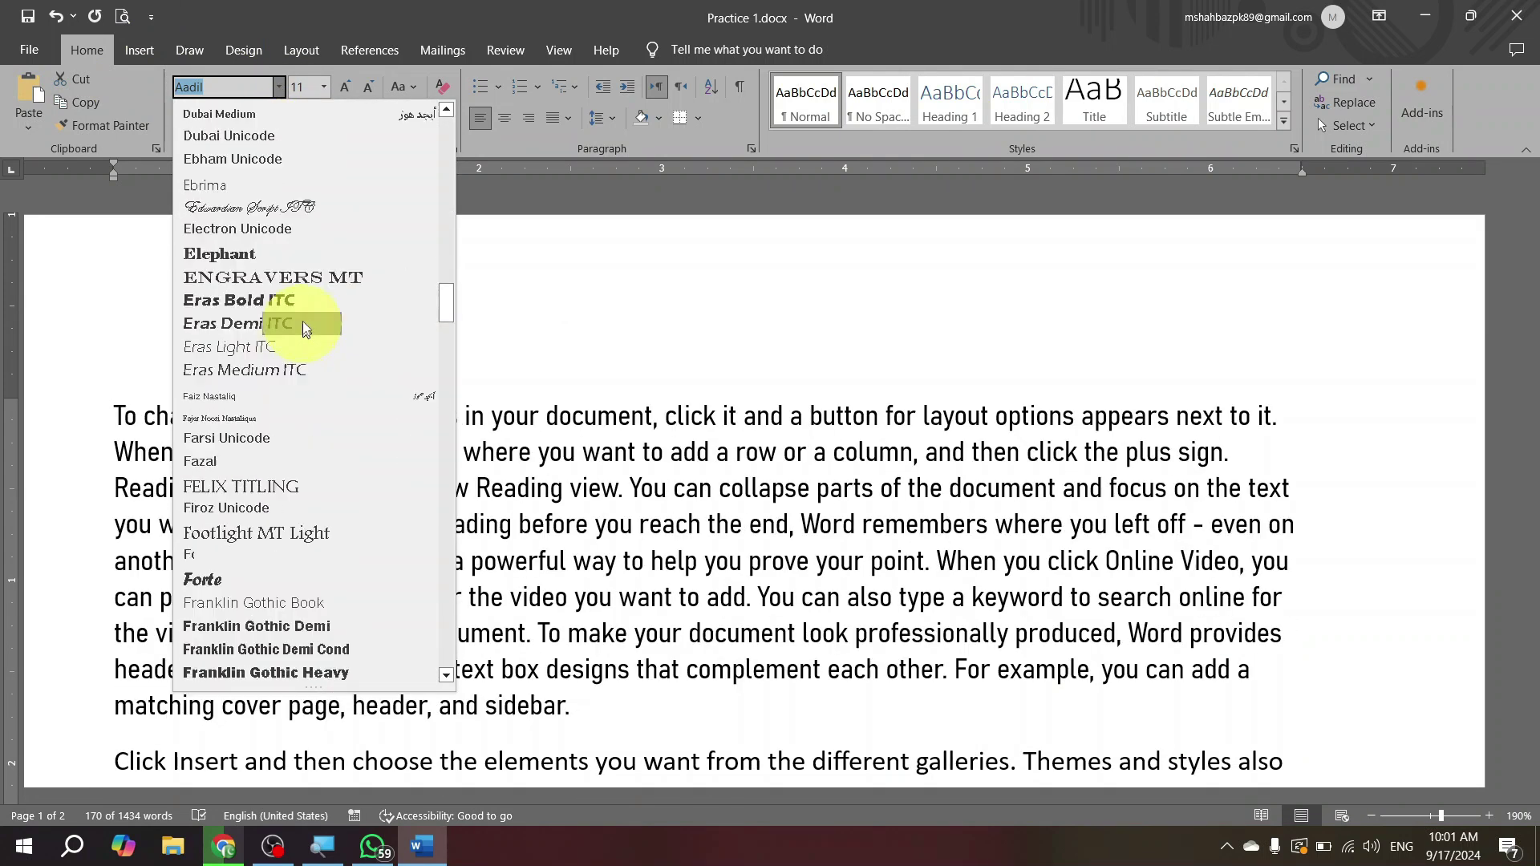
pyautogui.click(305, 255)
pyautogui.click(312, 391)
pyautogui.scroll(-6, 309, 353)
pyautogui.scroll(7, 309, 348)
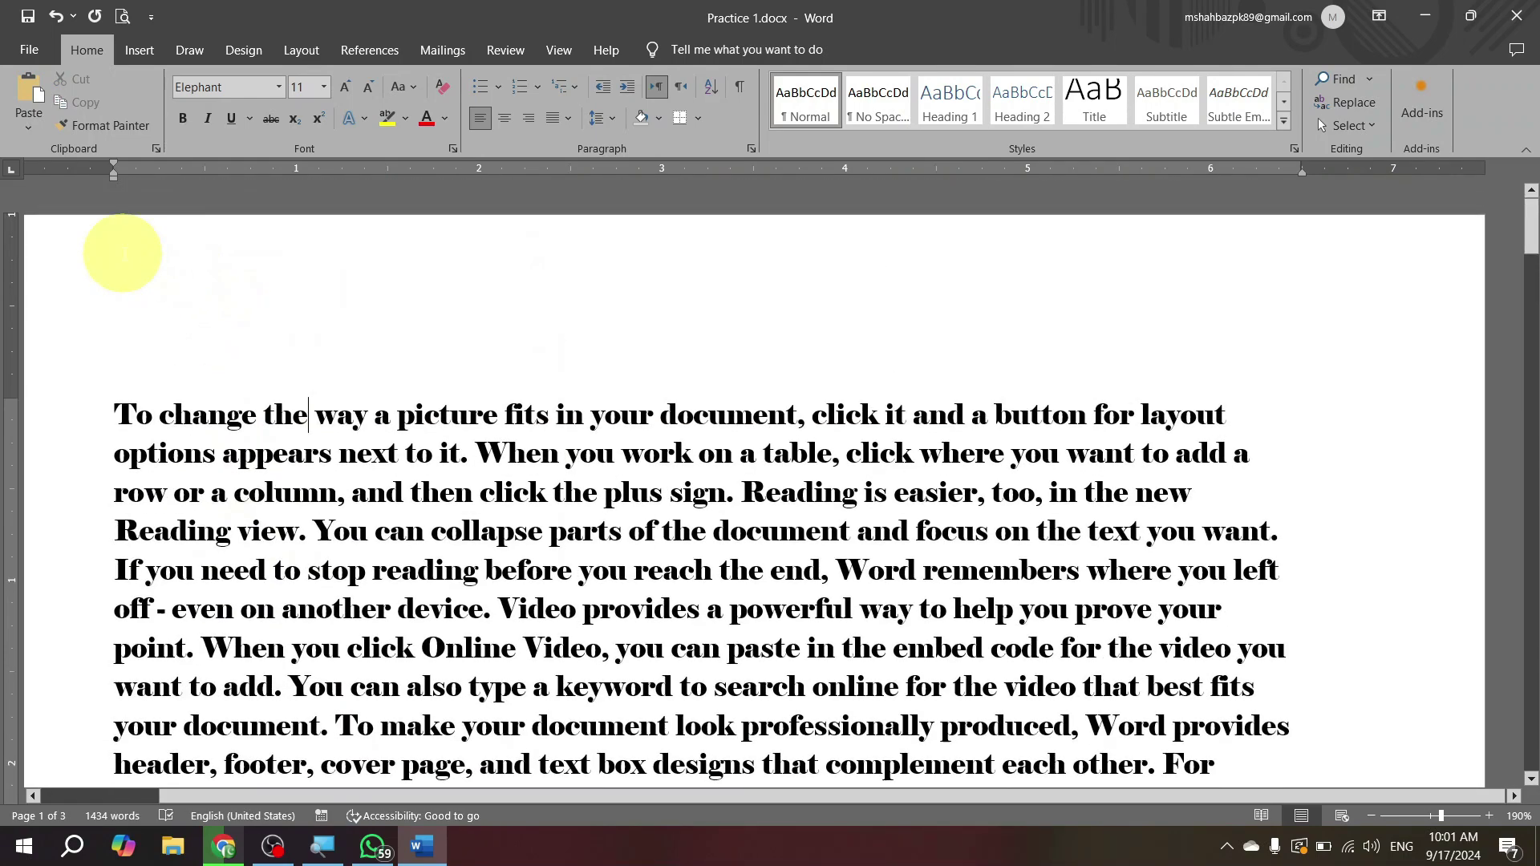
# Select all the text in the document and set its font to the Arial body font.
pyautogui.scroll(-3, 122, 253)
pyautogui.moveTo(131, 320); pyautogui.dragTo(166, 441)
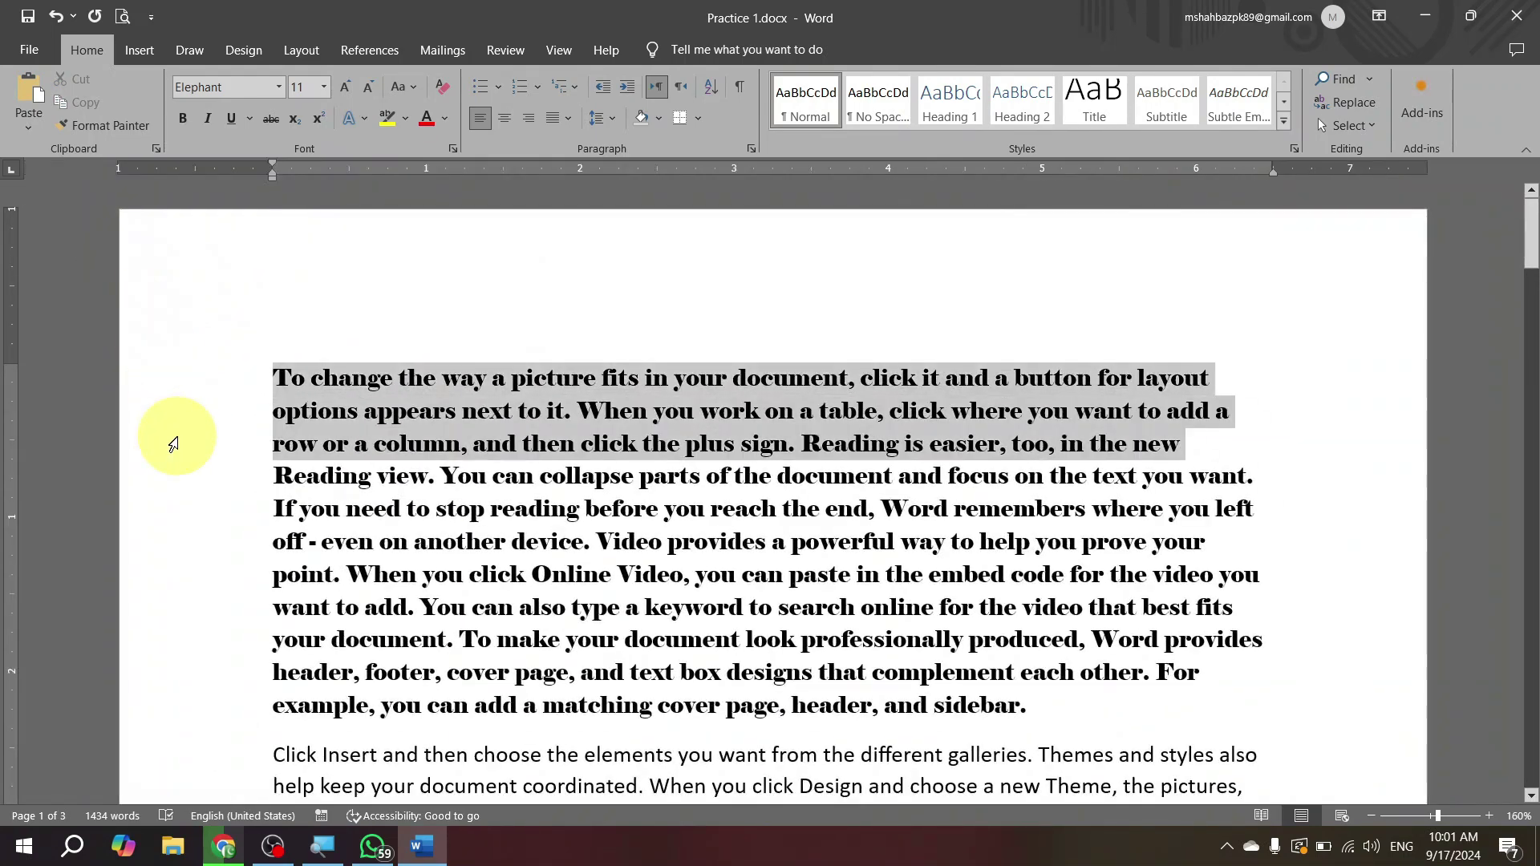
pyautogui.scroll(-10, 169, 441)
pyautogui.hotkey('ctrl', 'a')
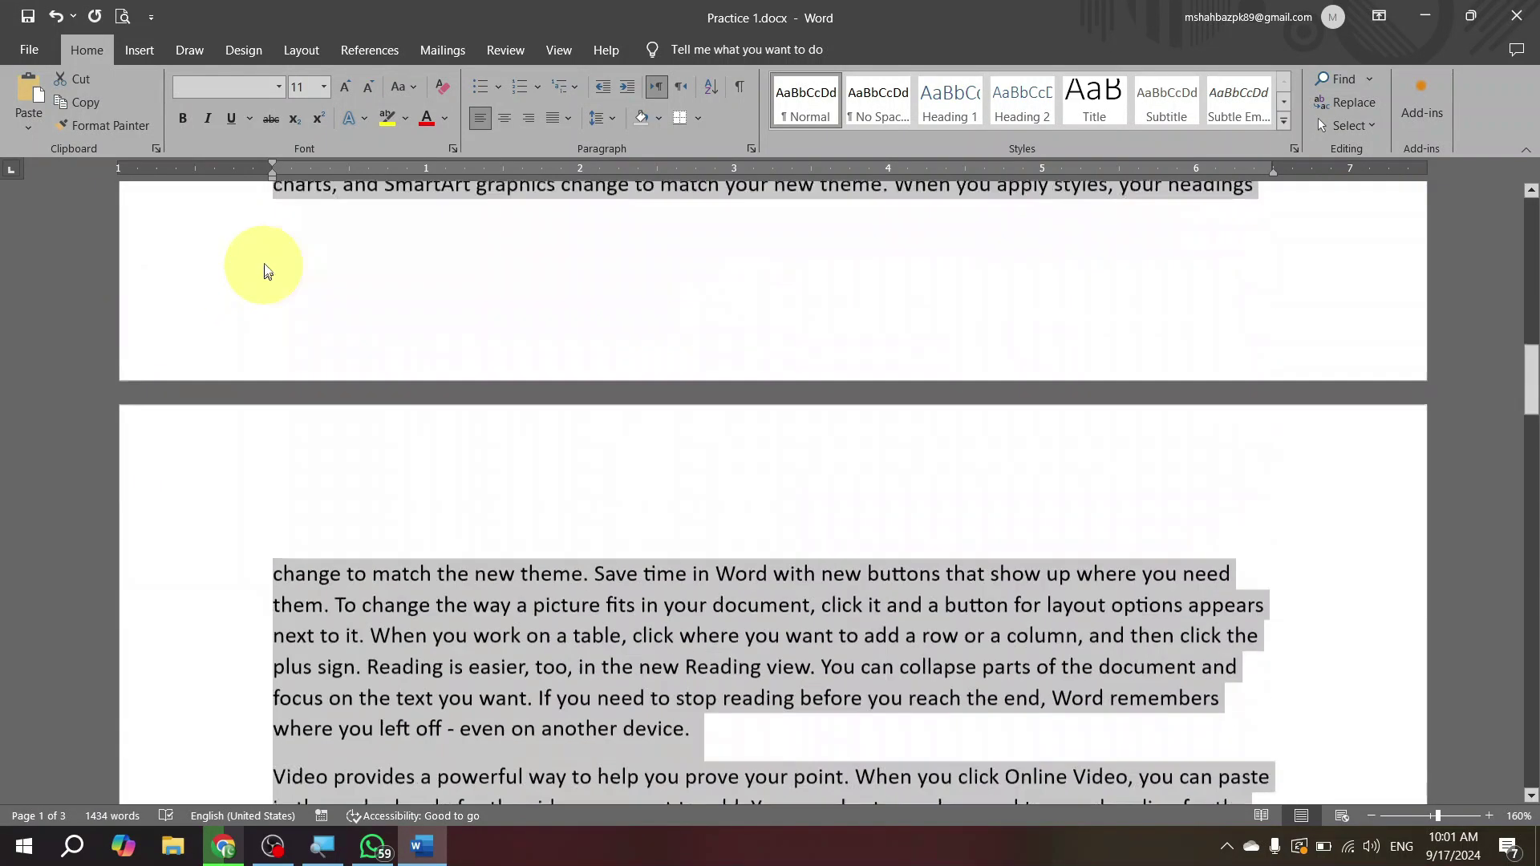
pyautogui.scroll(5, 258, 261)
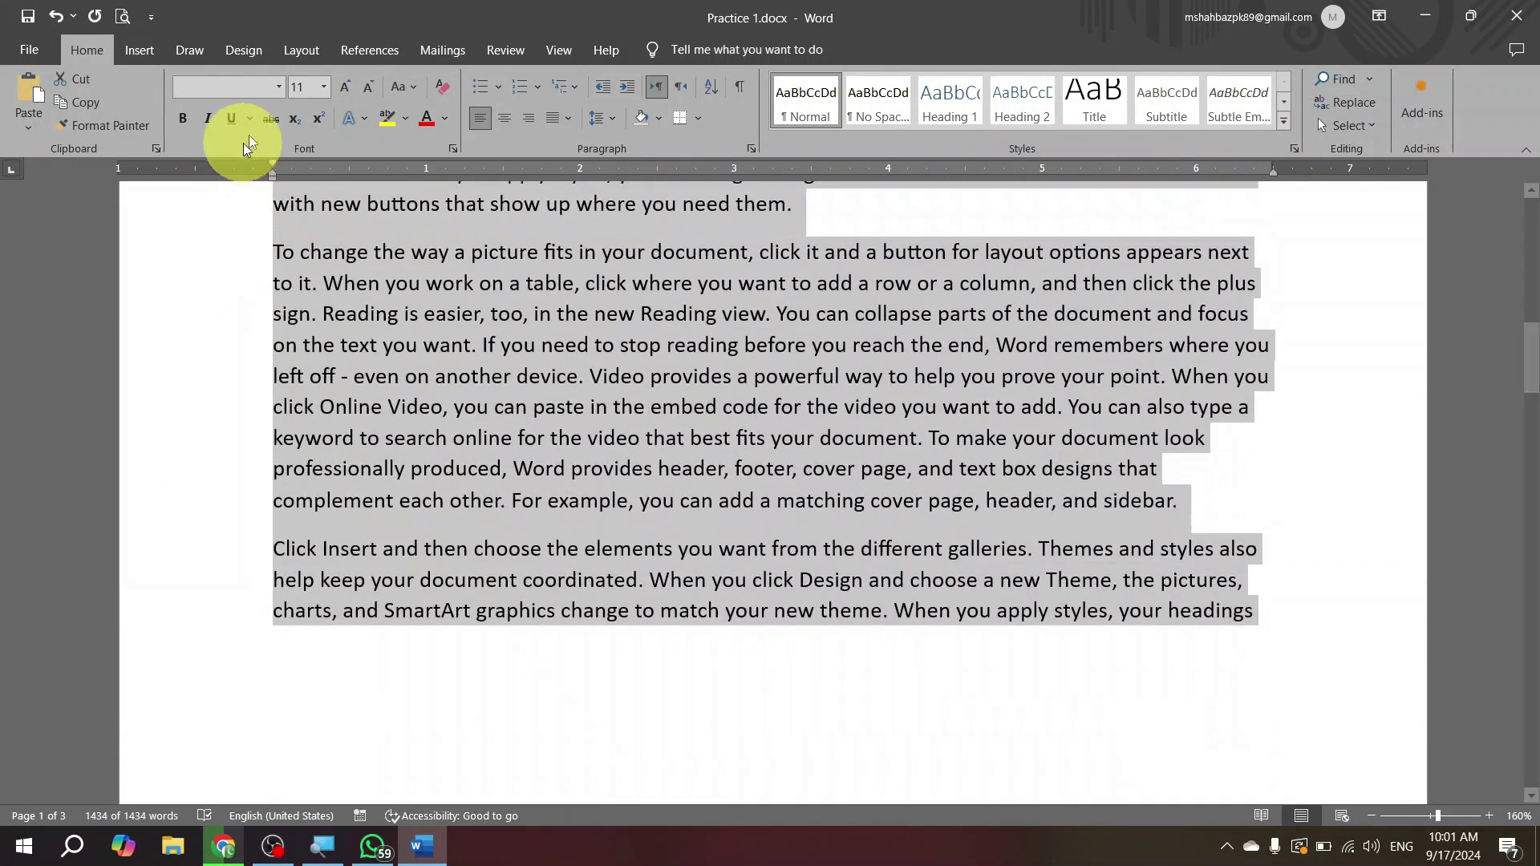
pyautogui.click(276, 88)
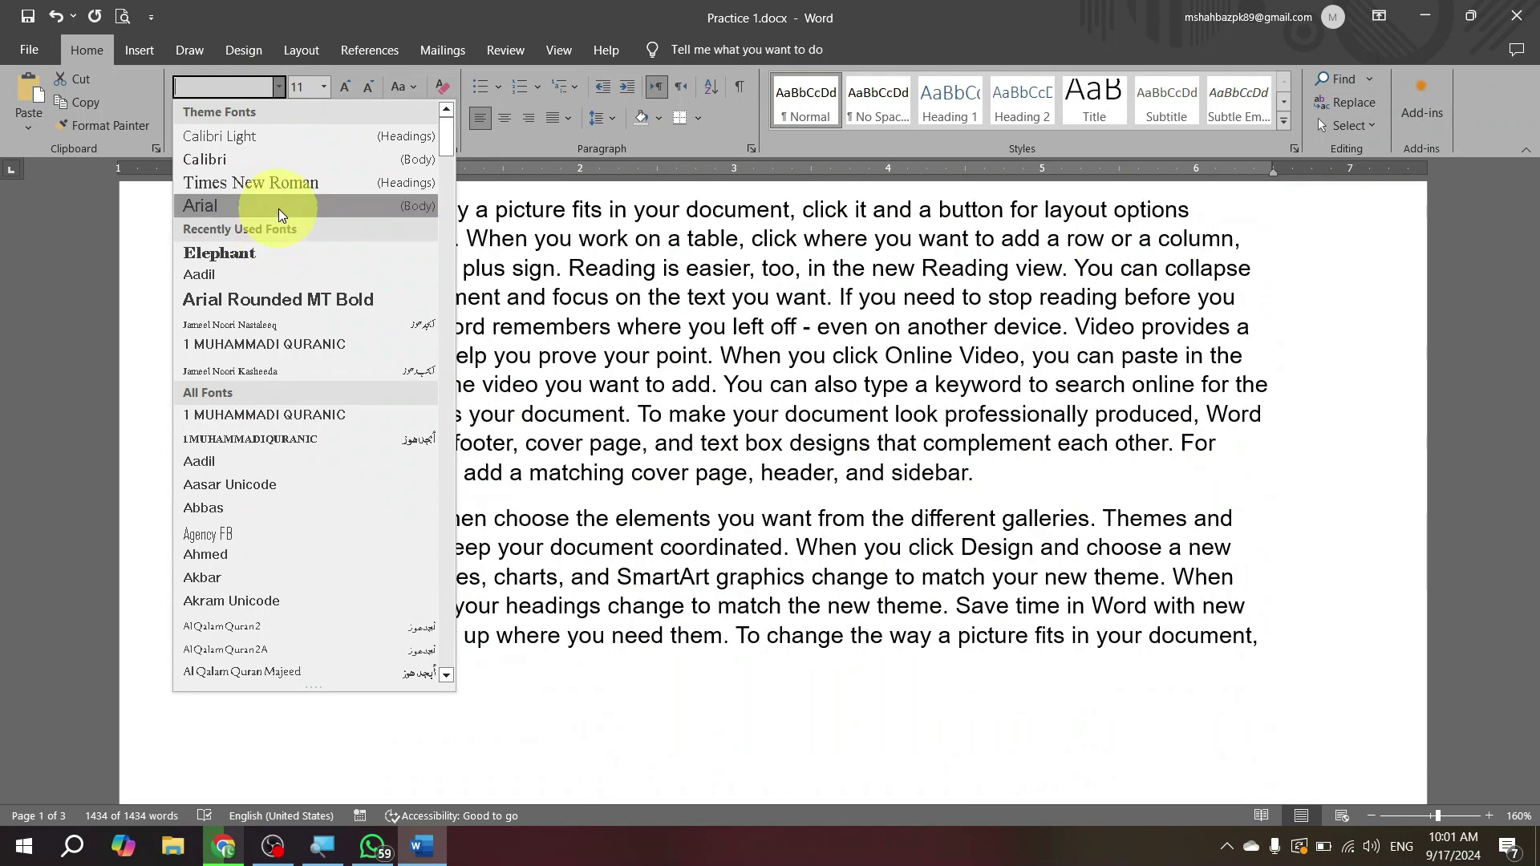
pyautogui.click(277, 208)
pyautogui.keyDown('ctrl'); pyautogui.scroll(6, 433, 321); pyautogui.keyUp('ctrl')
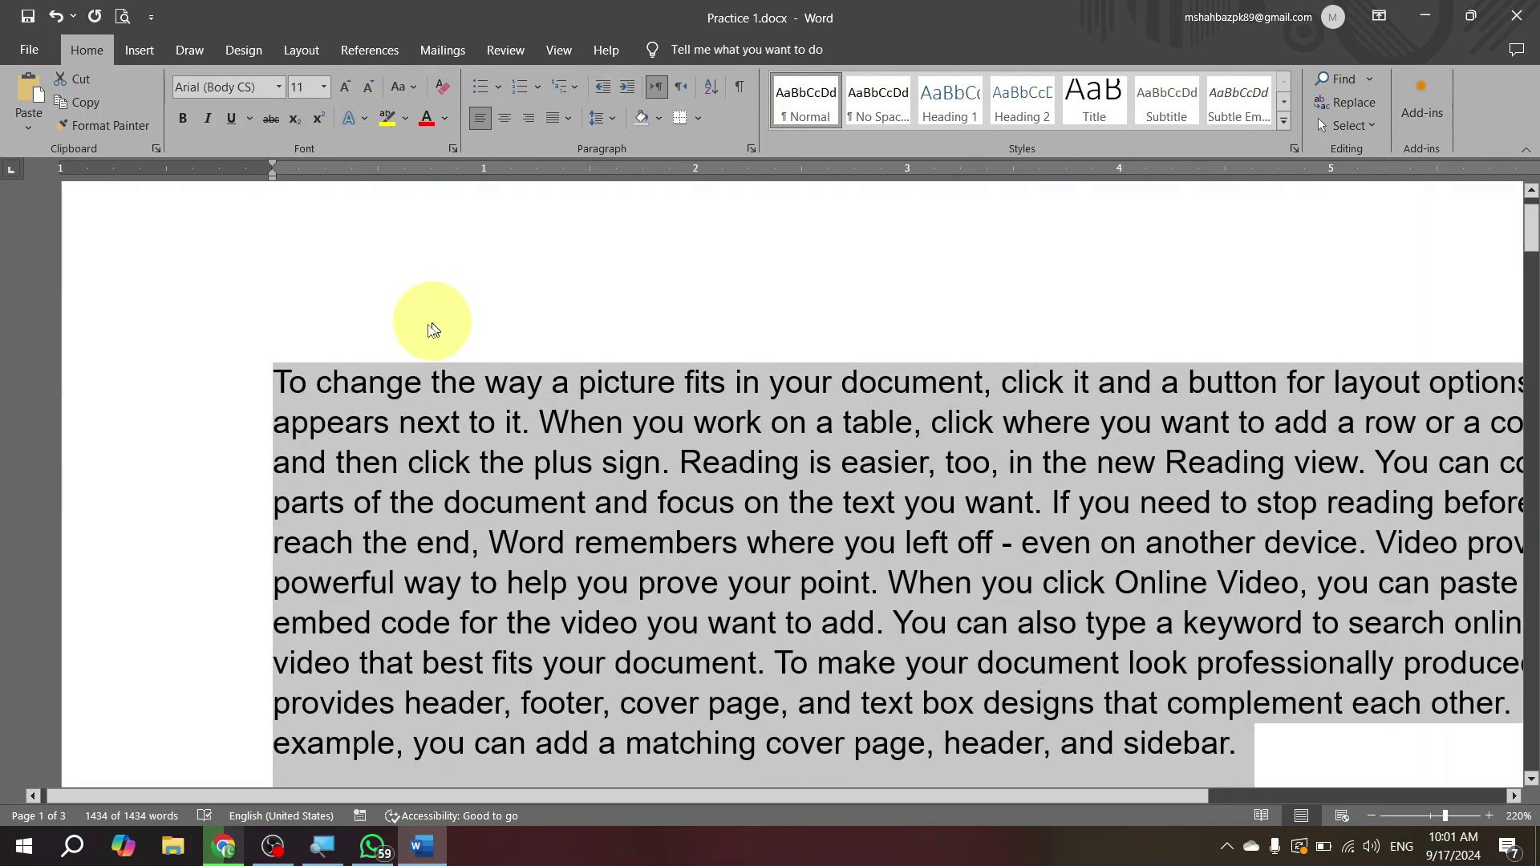
pyautogui.click(431, 382)
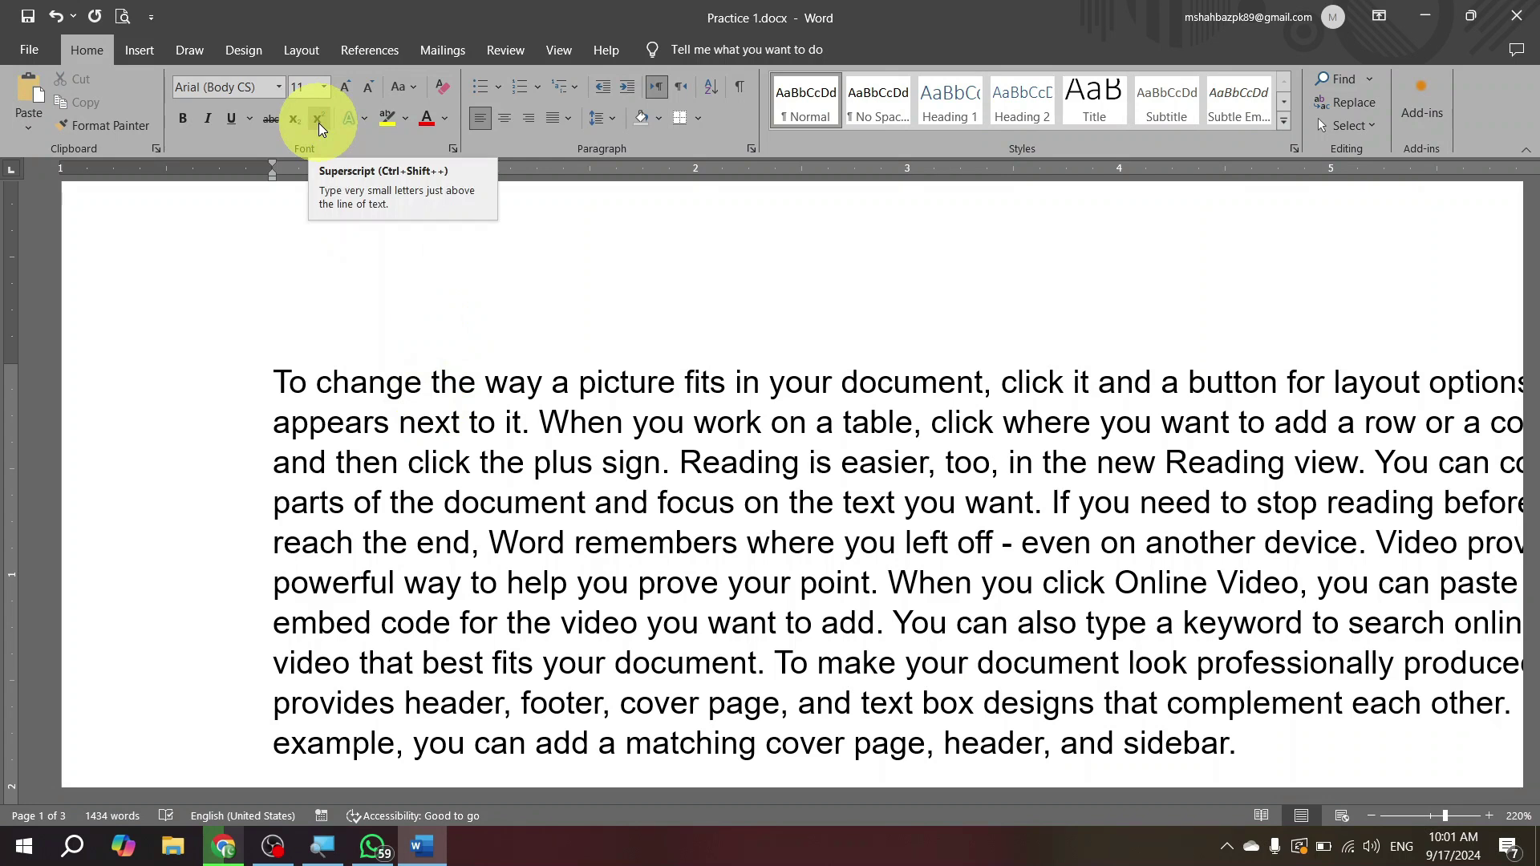
pyautogui.click(279, 88)
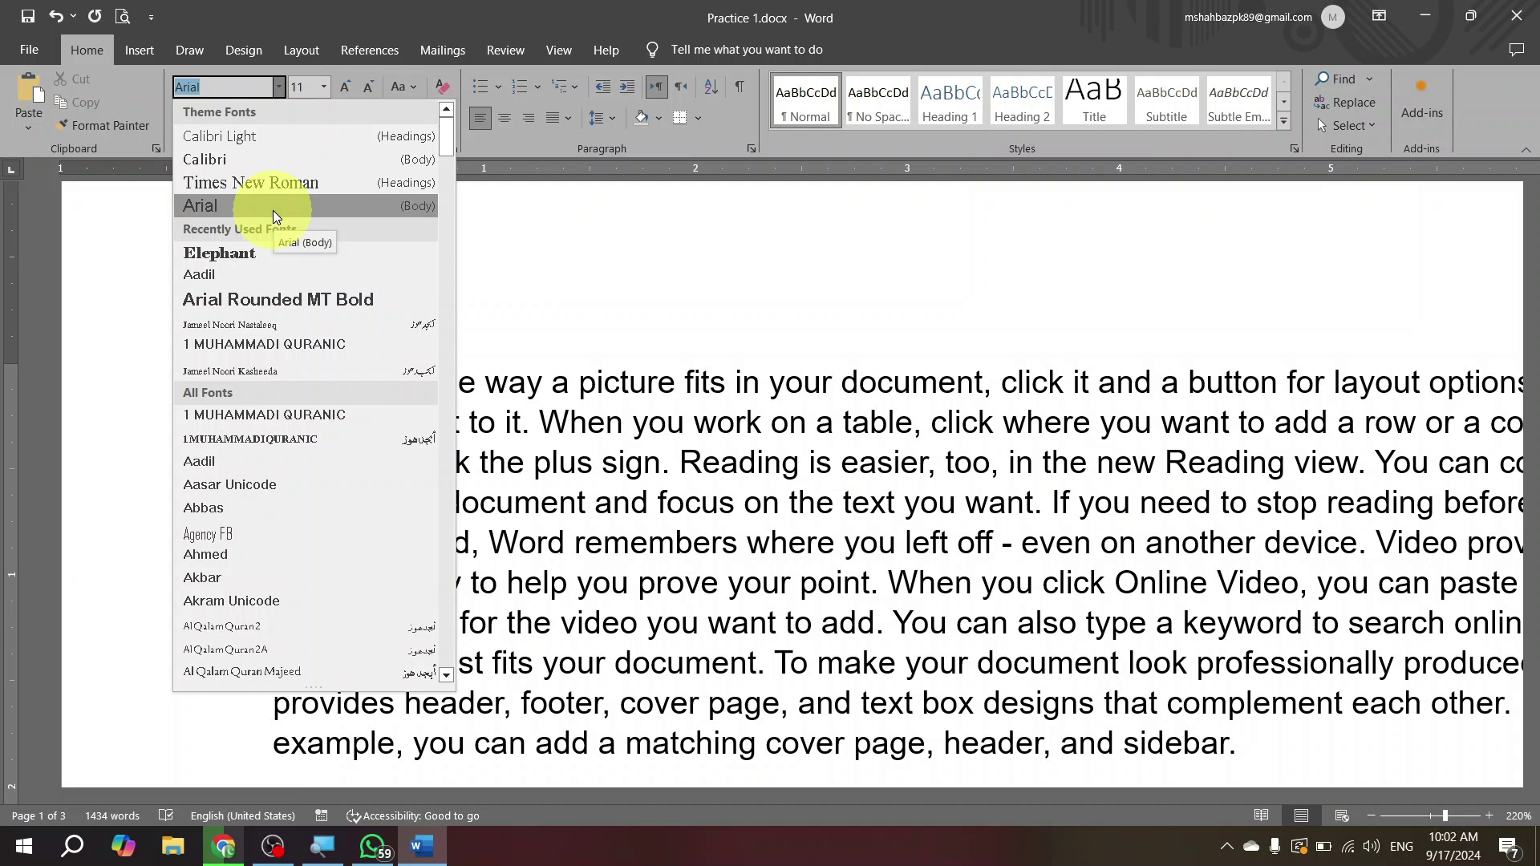
pyautogui.click(561, 312)
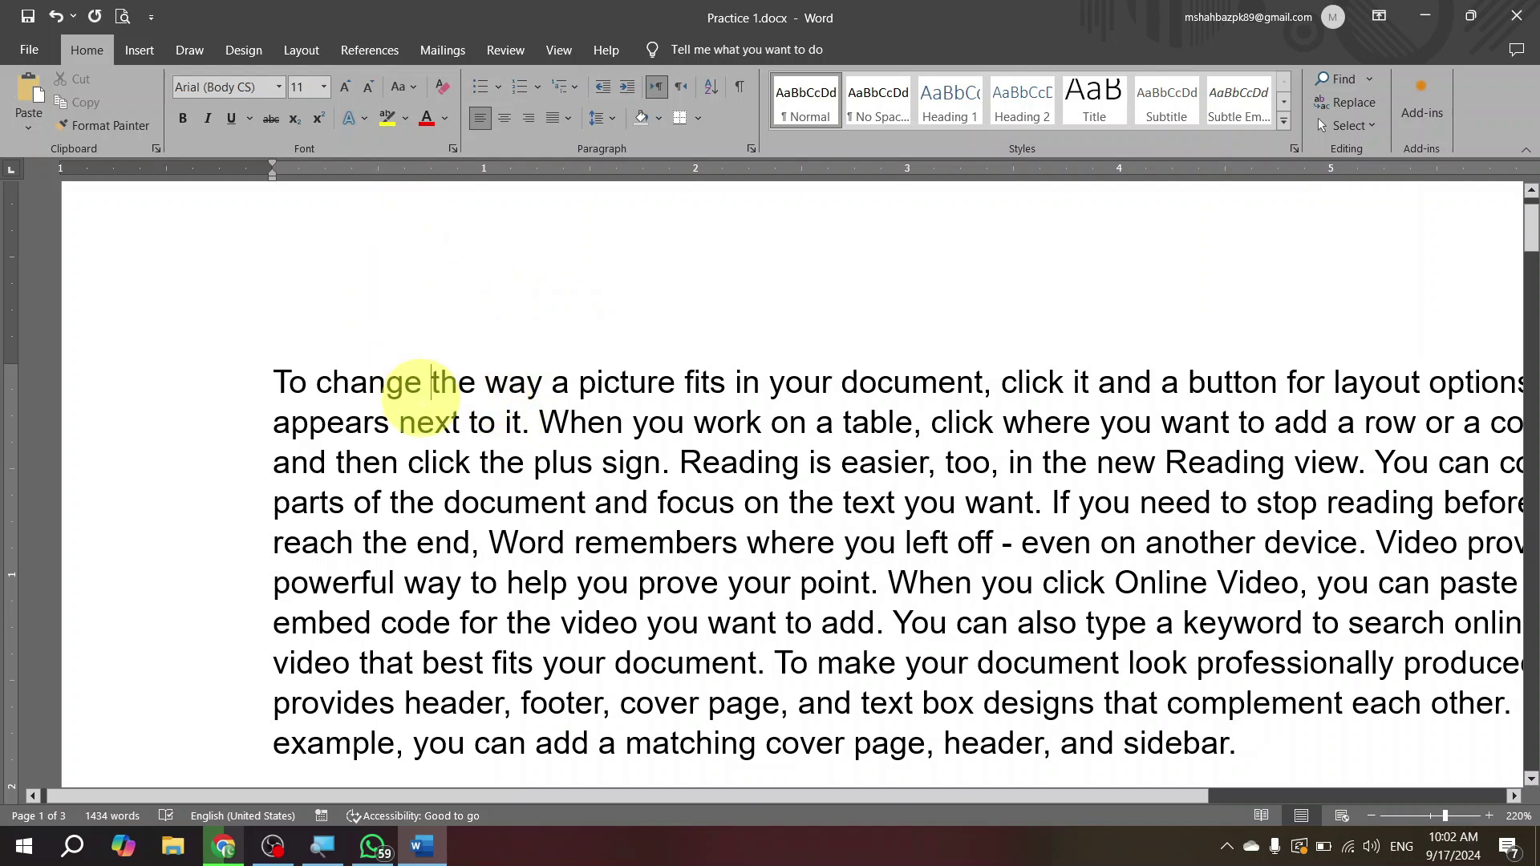
# Select the first paragraph and set its font size to 12.
pyautogui.click(303, 86)
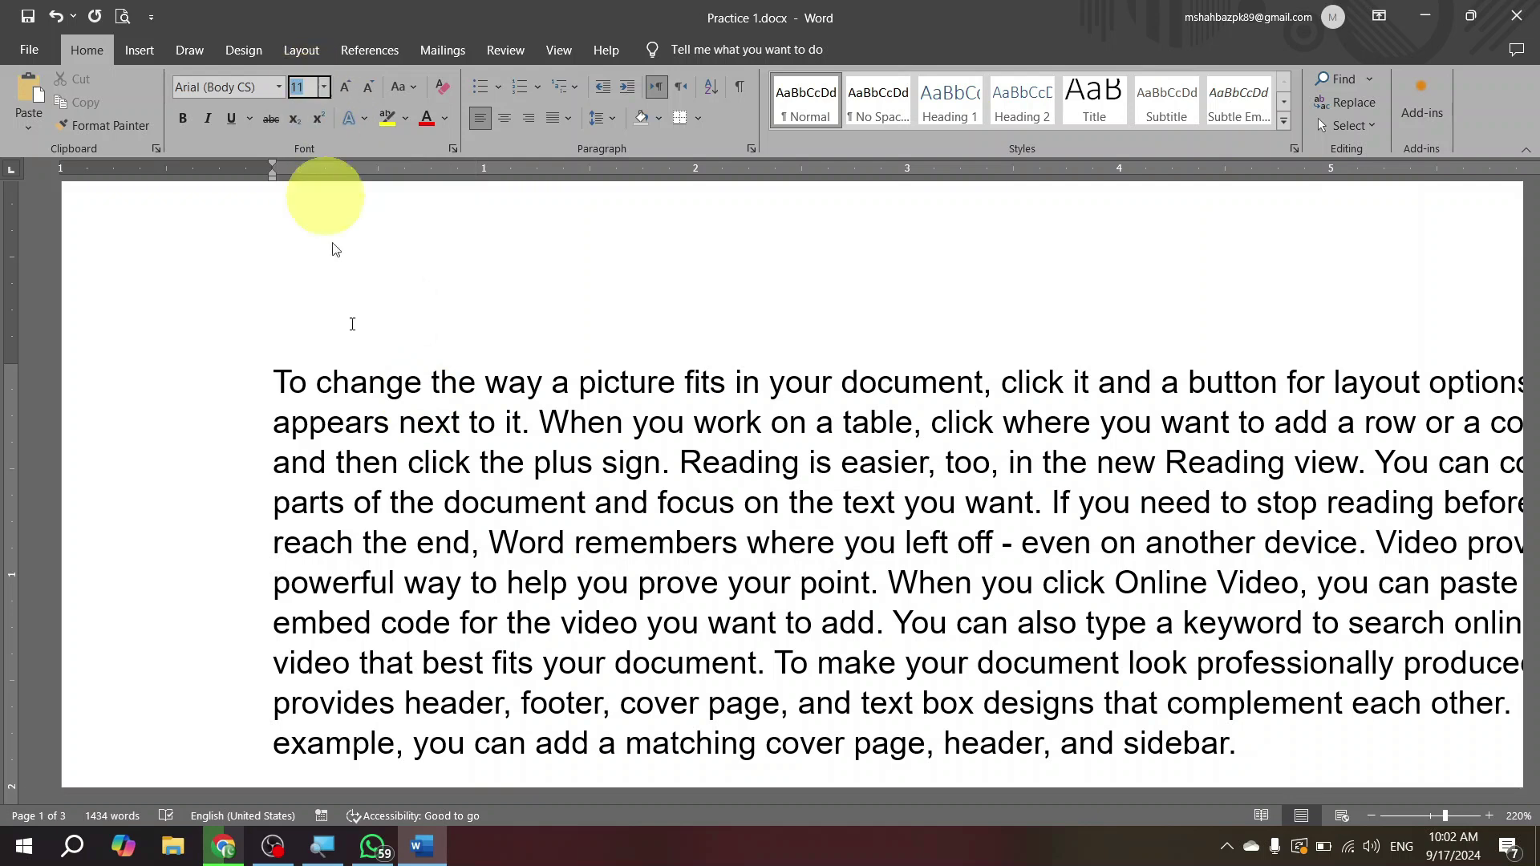
pyautogui.tripleClick(437, 425)
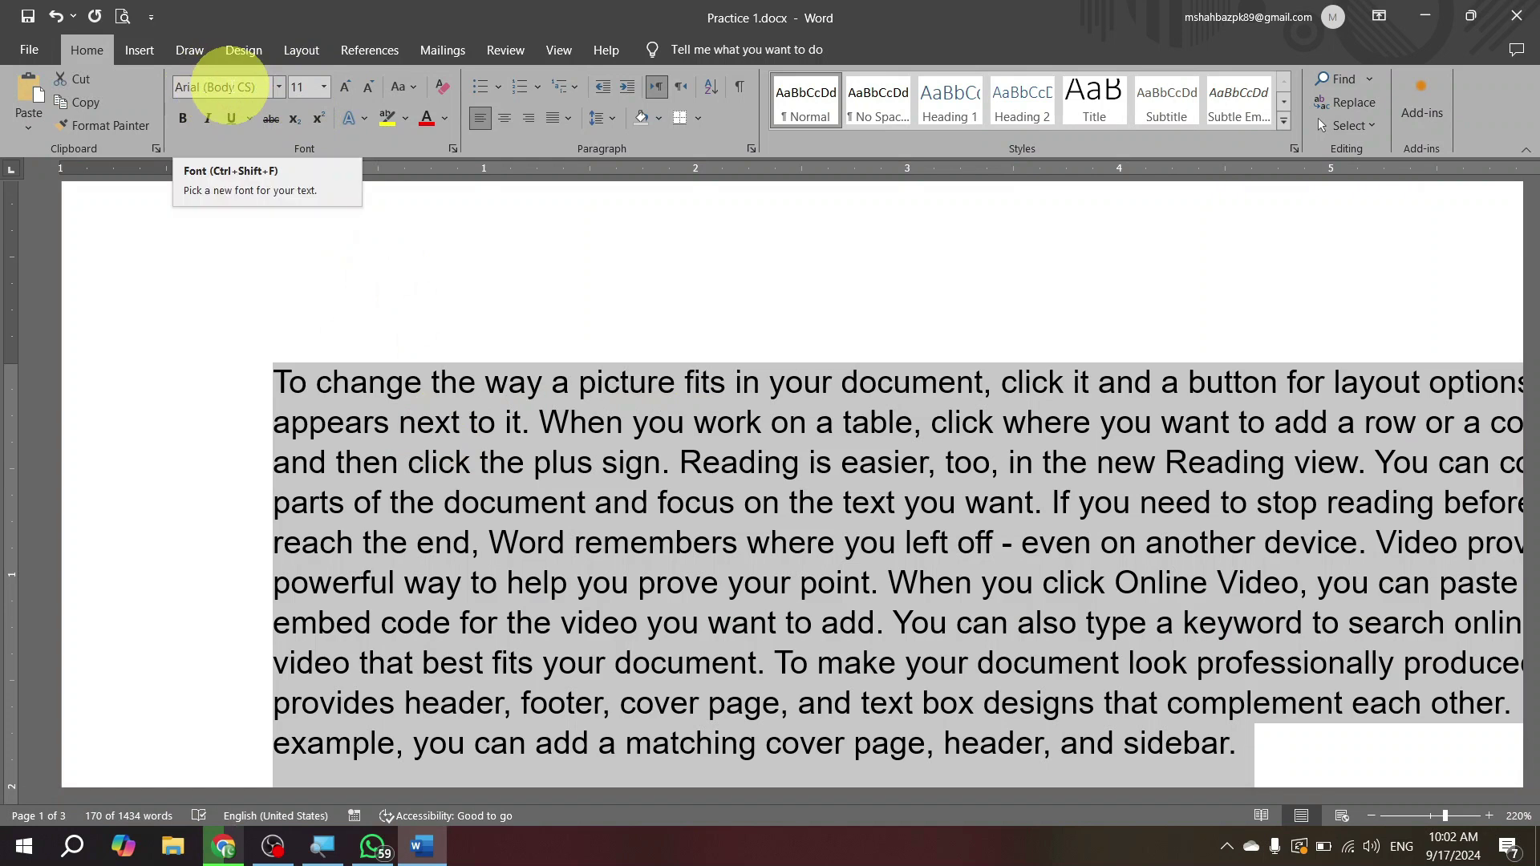
pyautogui.click(322, 93)
pyautogui.click(326, 188)
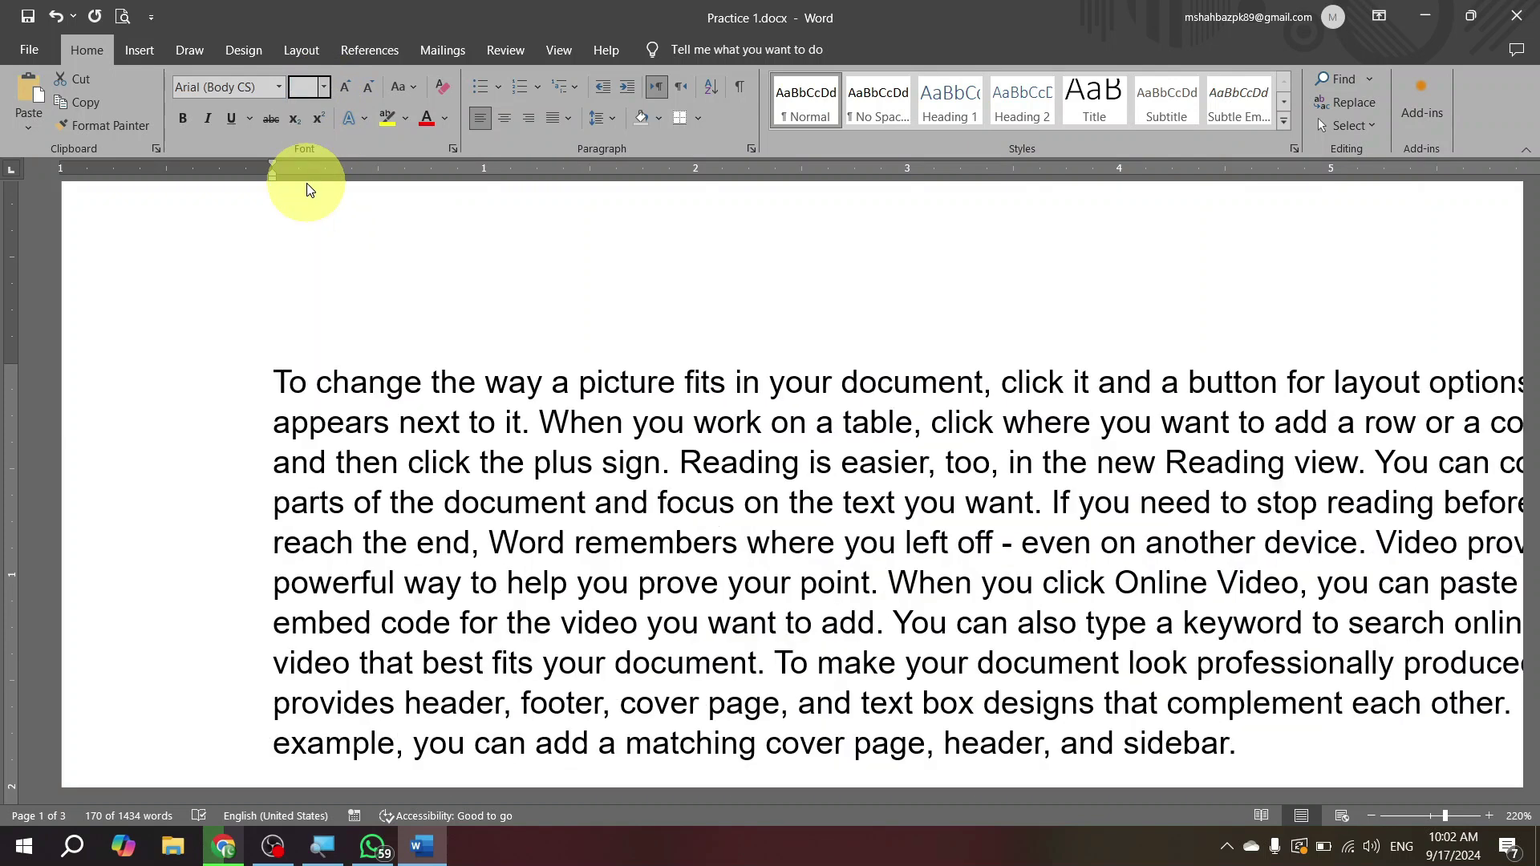
pyautogui.click(545, 449)
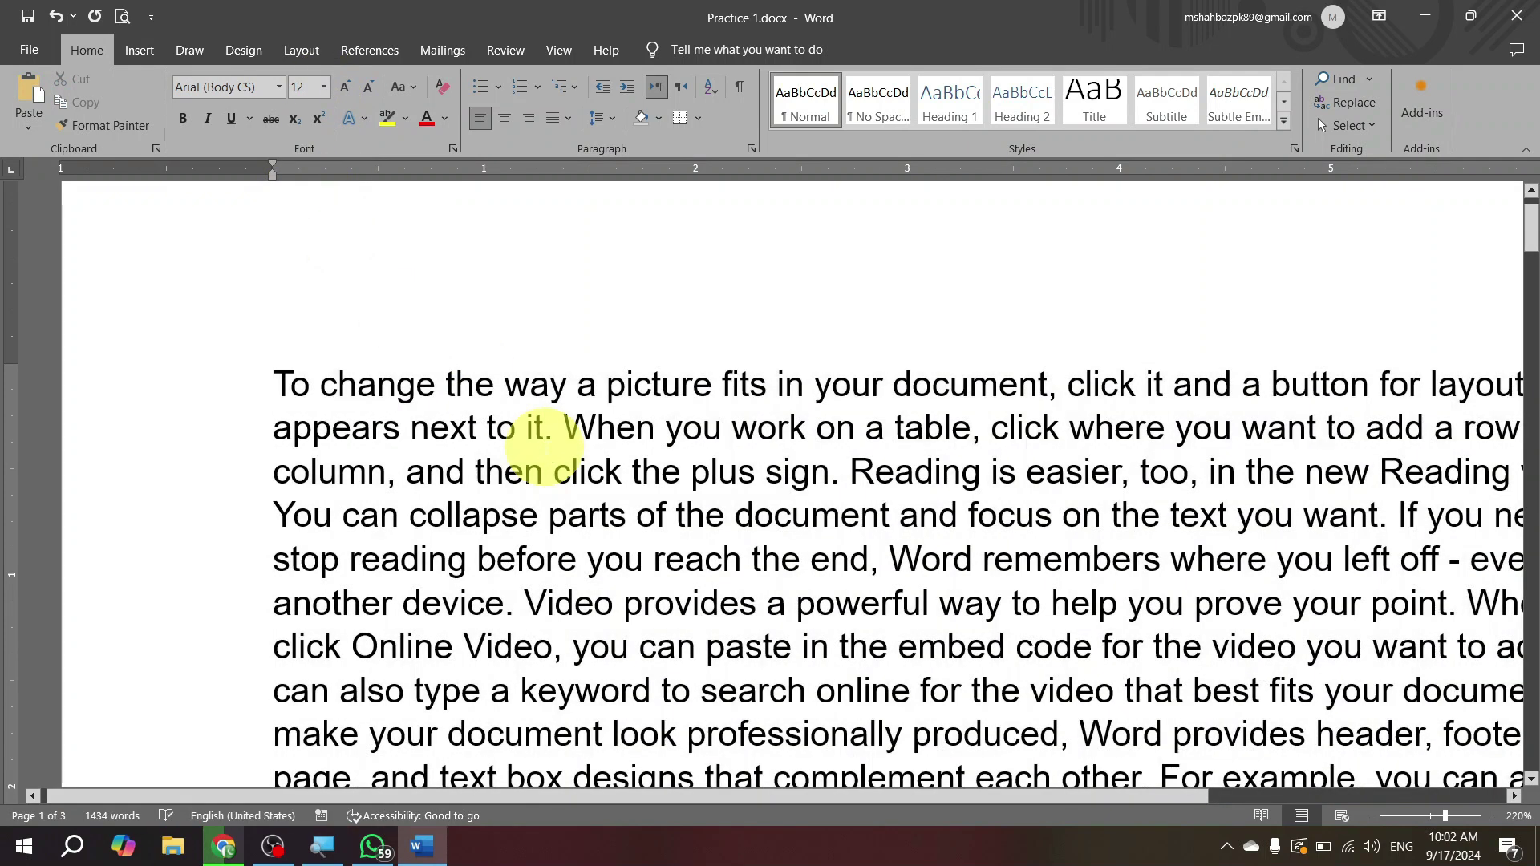
# Add the title line "Shahbaz it academy" above the first paragraph and convert it to uppercase.
pyautogui.moveTo(281, 385); pyautogui.dragTo(541, 382)
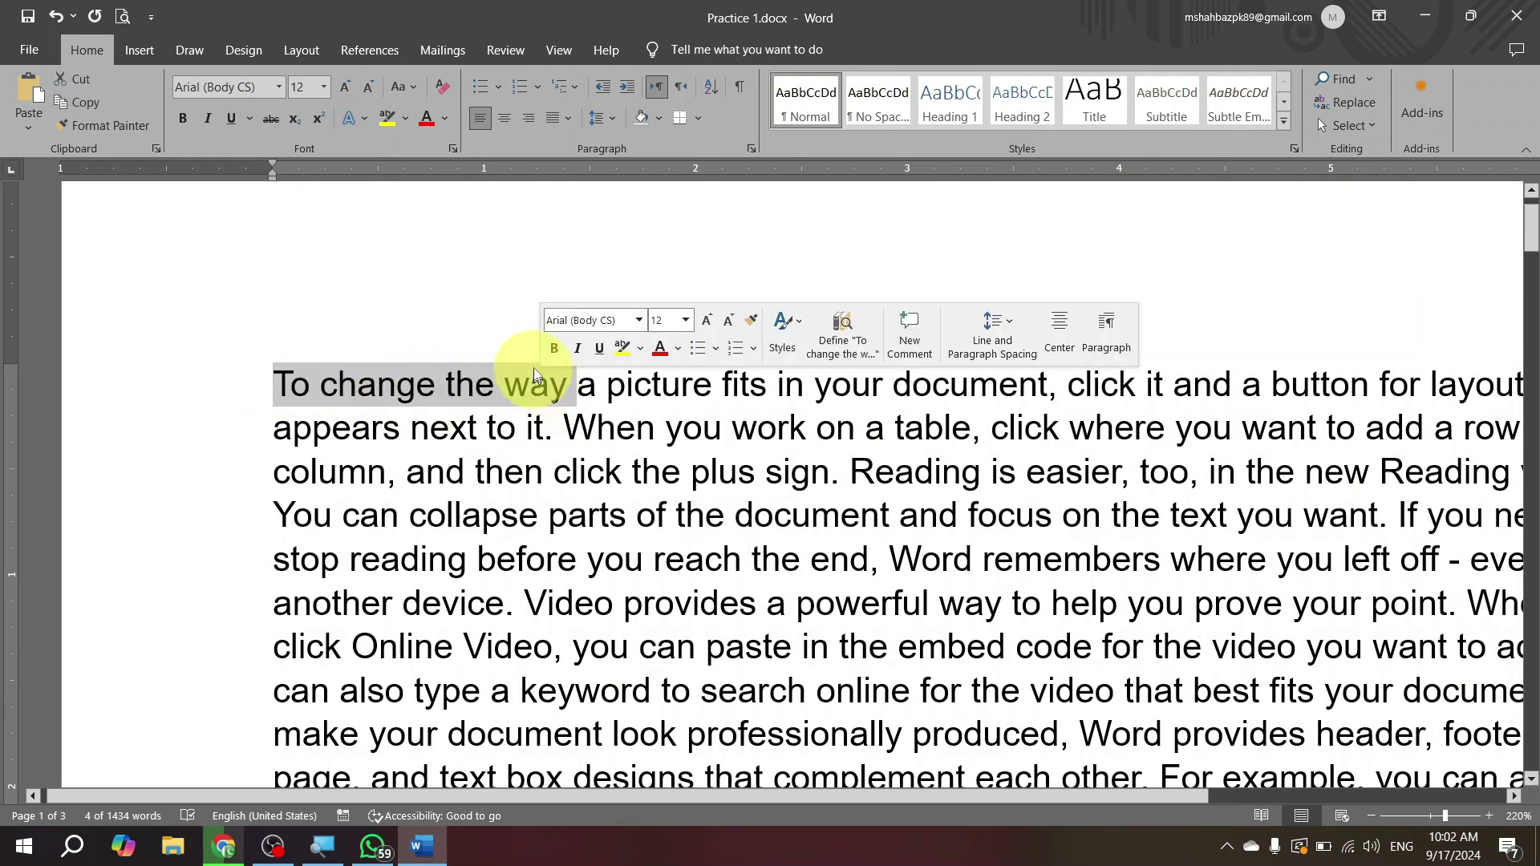
pyautogui.scroll(-8, 613, 321)
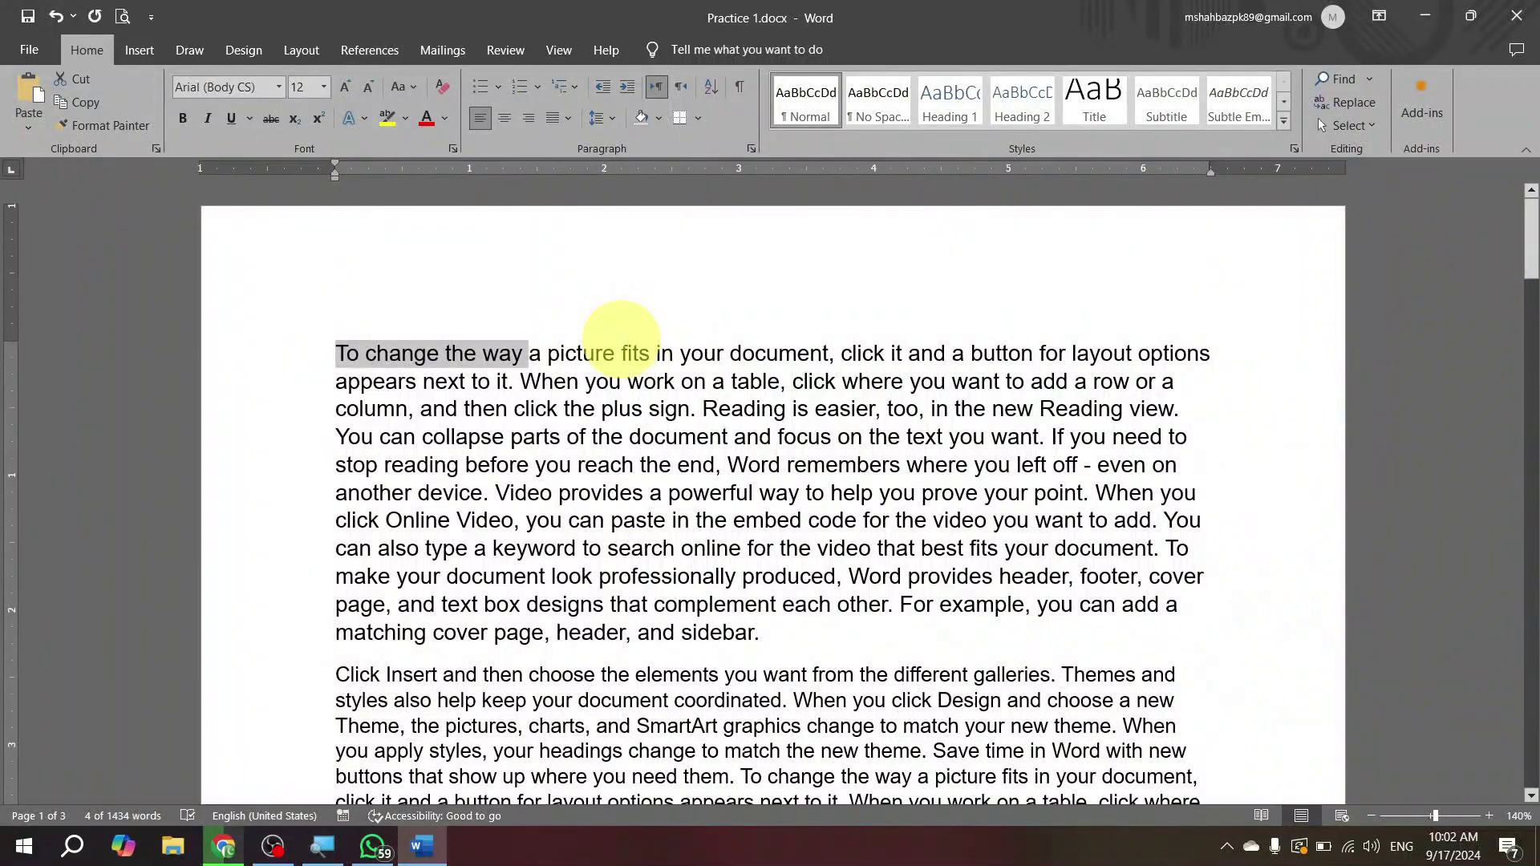
pyautogui.press('Left')
pyautogui.press('Return')
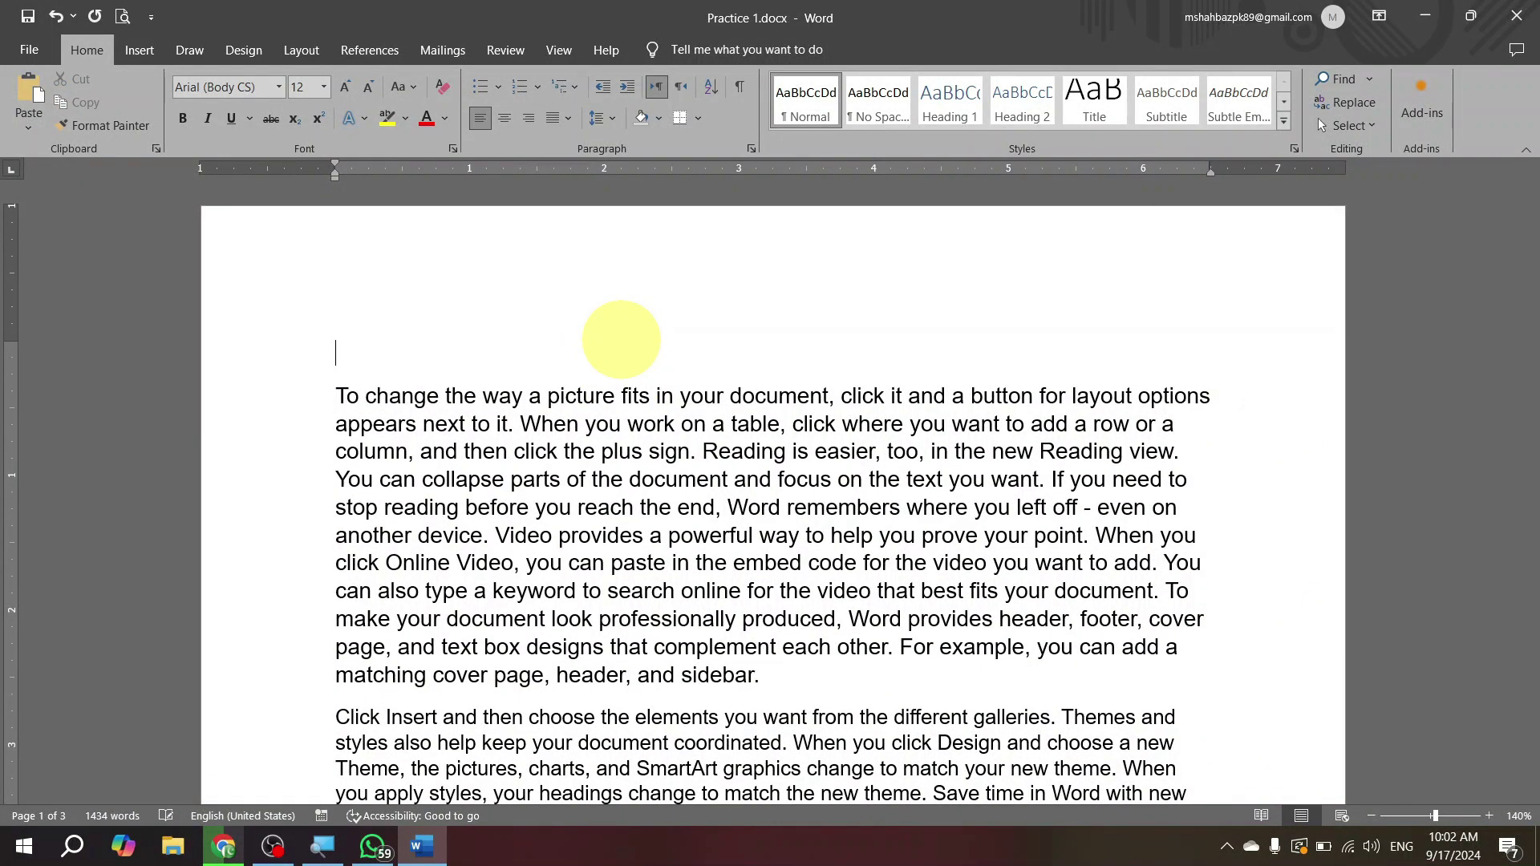
pyautogui.write('shahbaz')
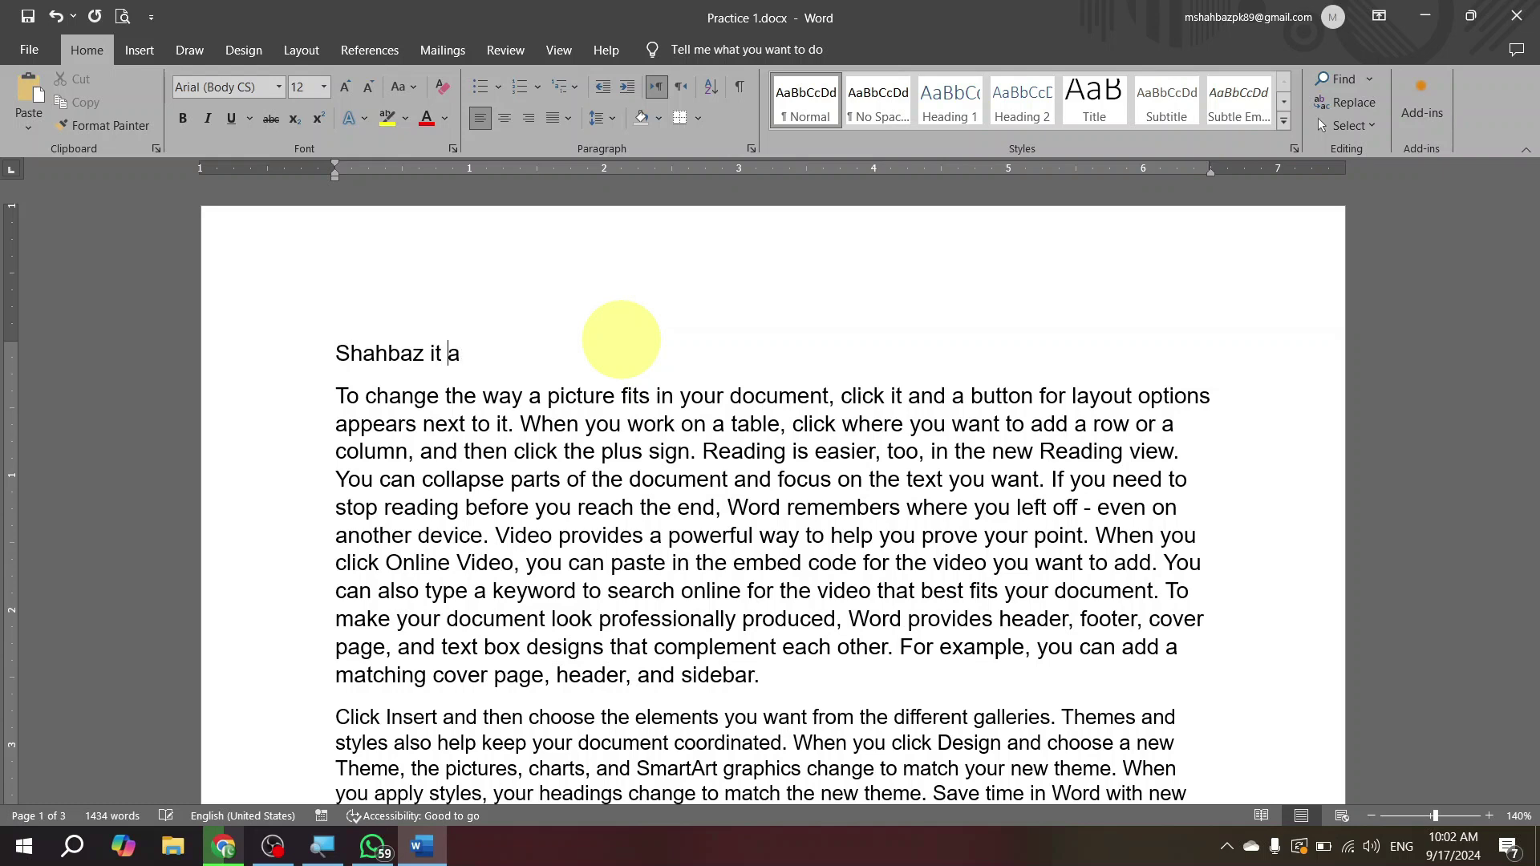
pyautogui.tripleClick(623, 343)
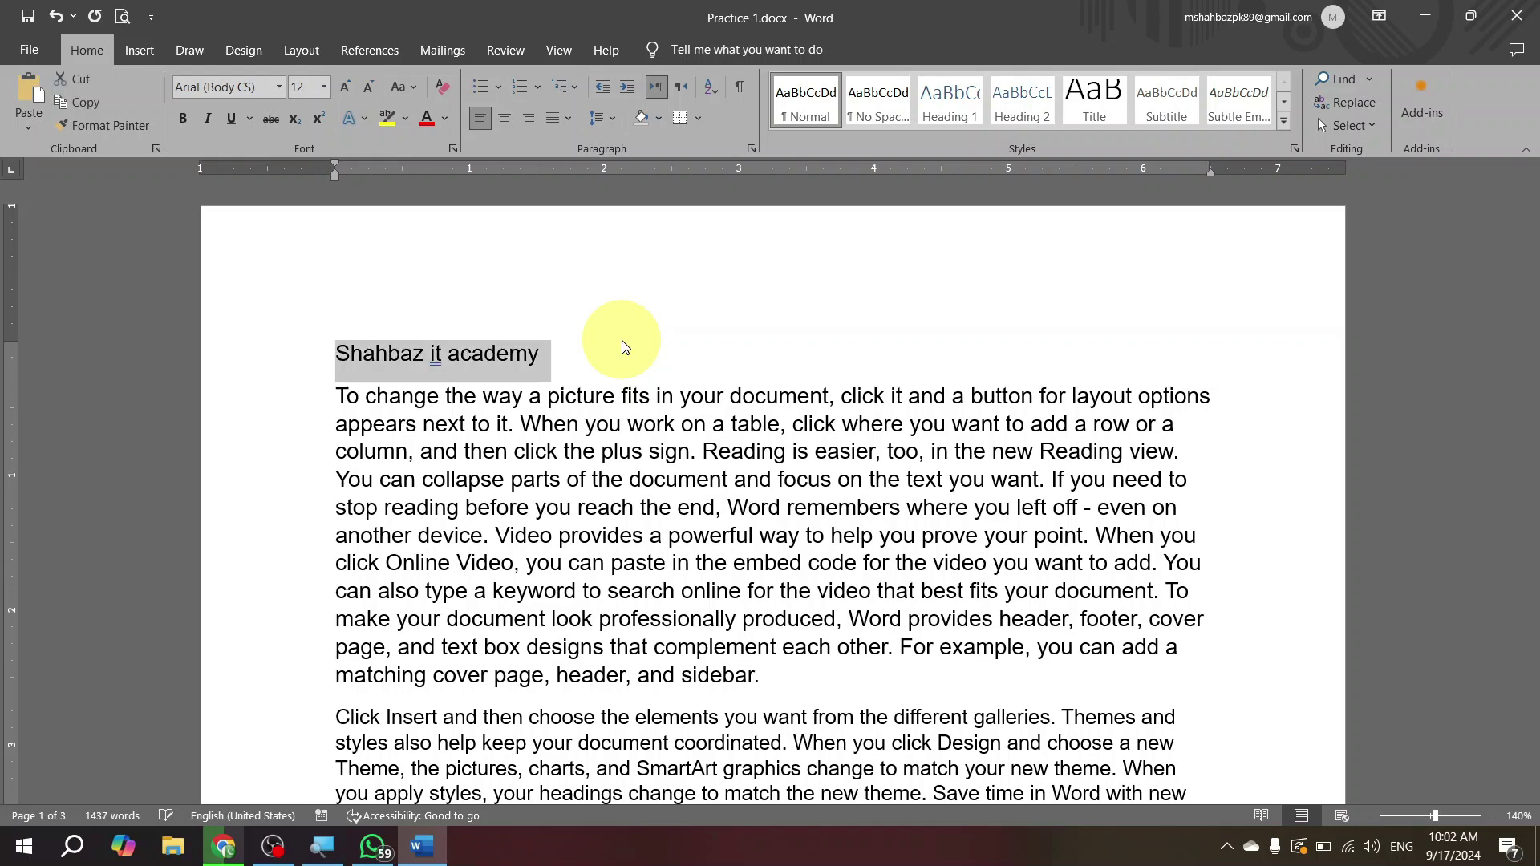
pyautogui.hotkey('shift', 'F3')
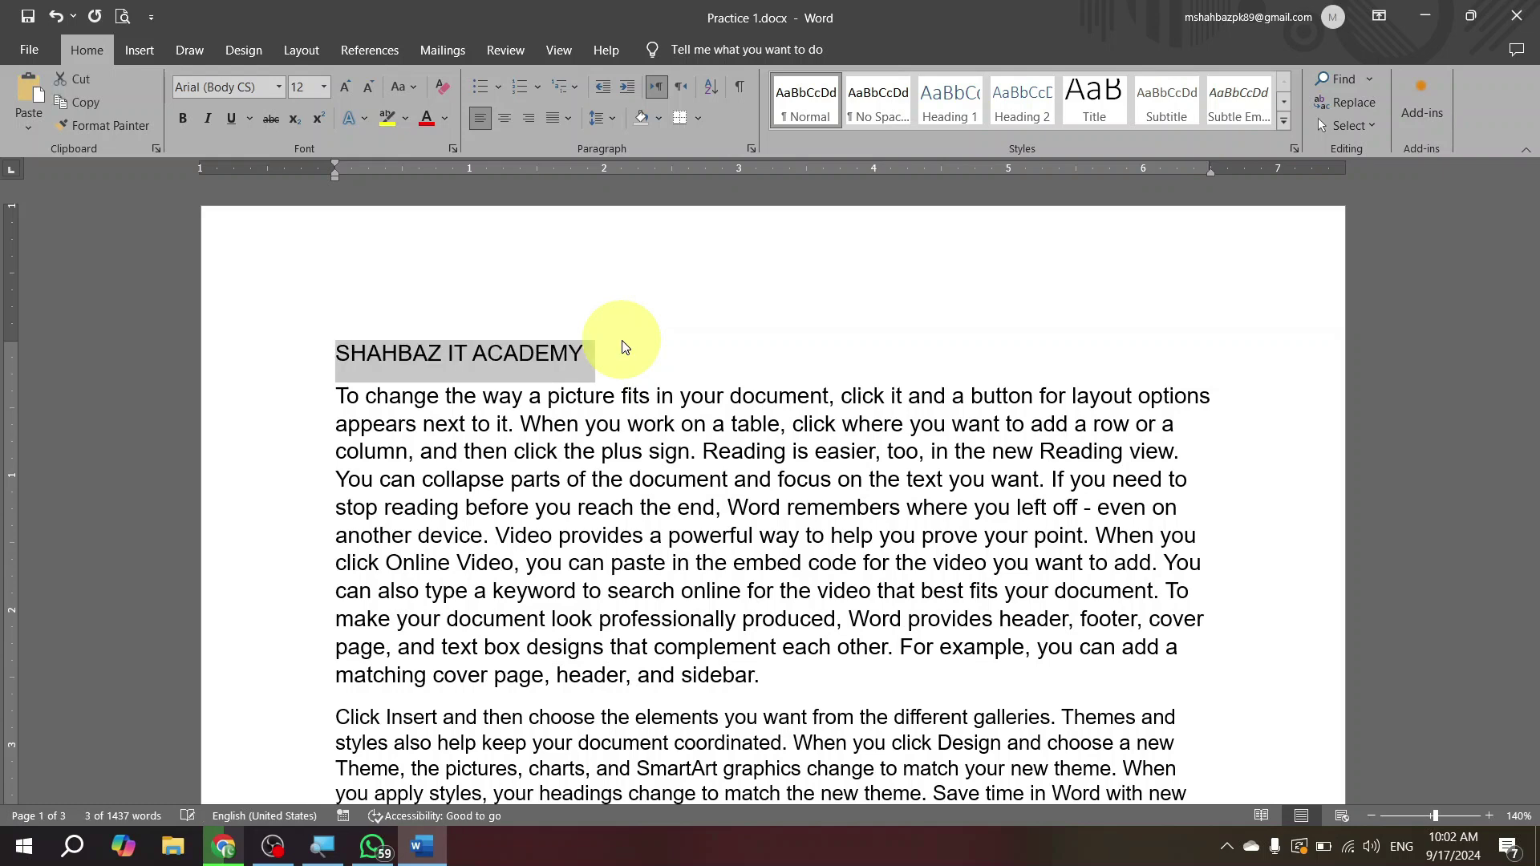
# Centre the title line, increase its font size to 16 and make it bold.
pyautogui.scroll(1, 626, 345)
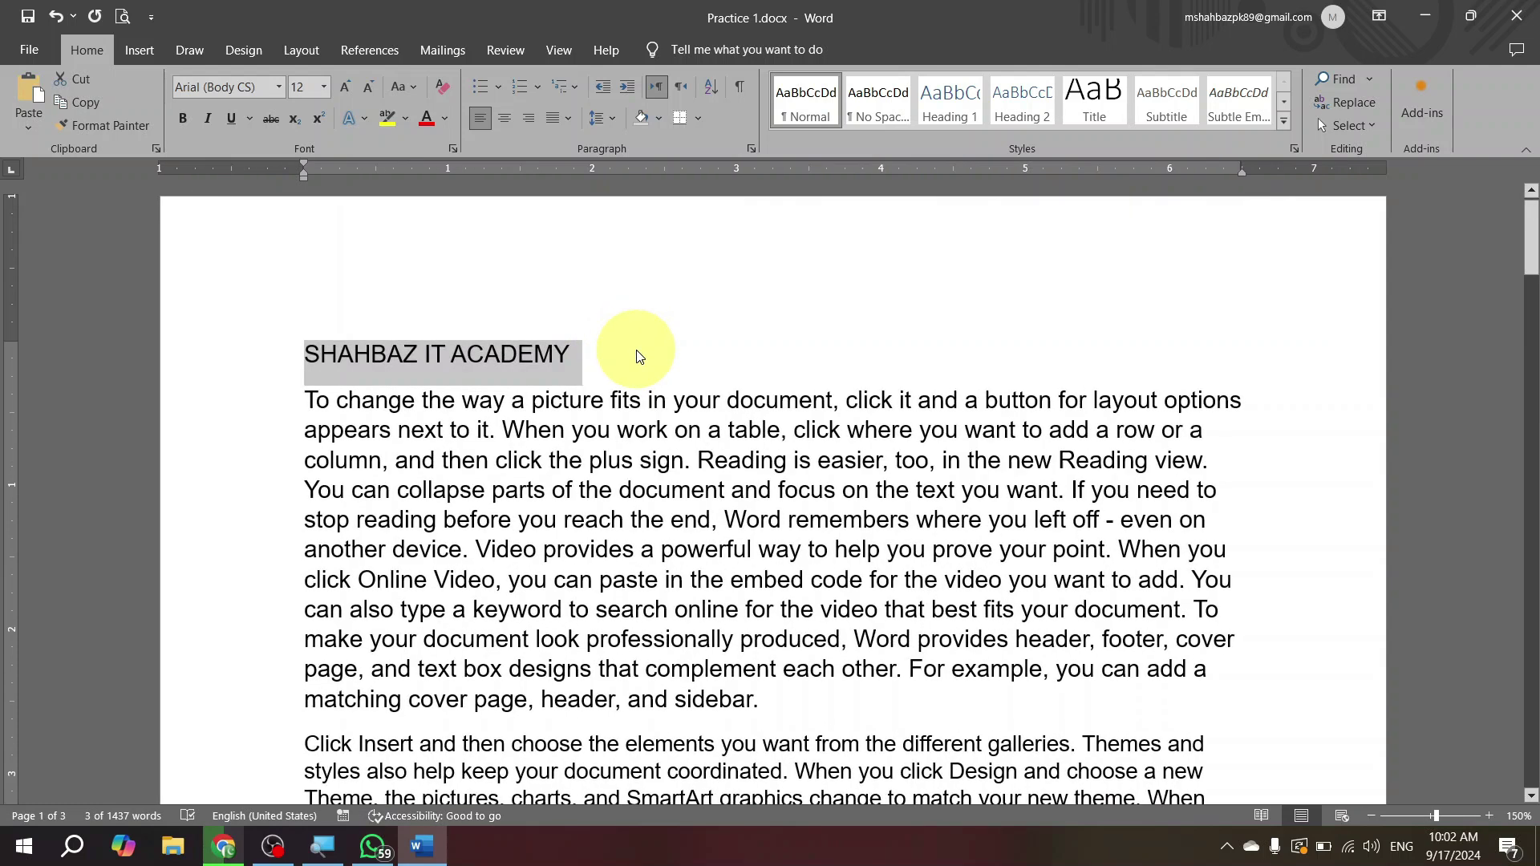
pyautogui.hotkey('ctrl', 'e')
pyautogui.click(344, 88)
pyautogui.click(344, 88)
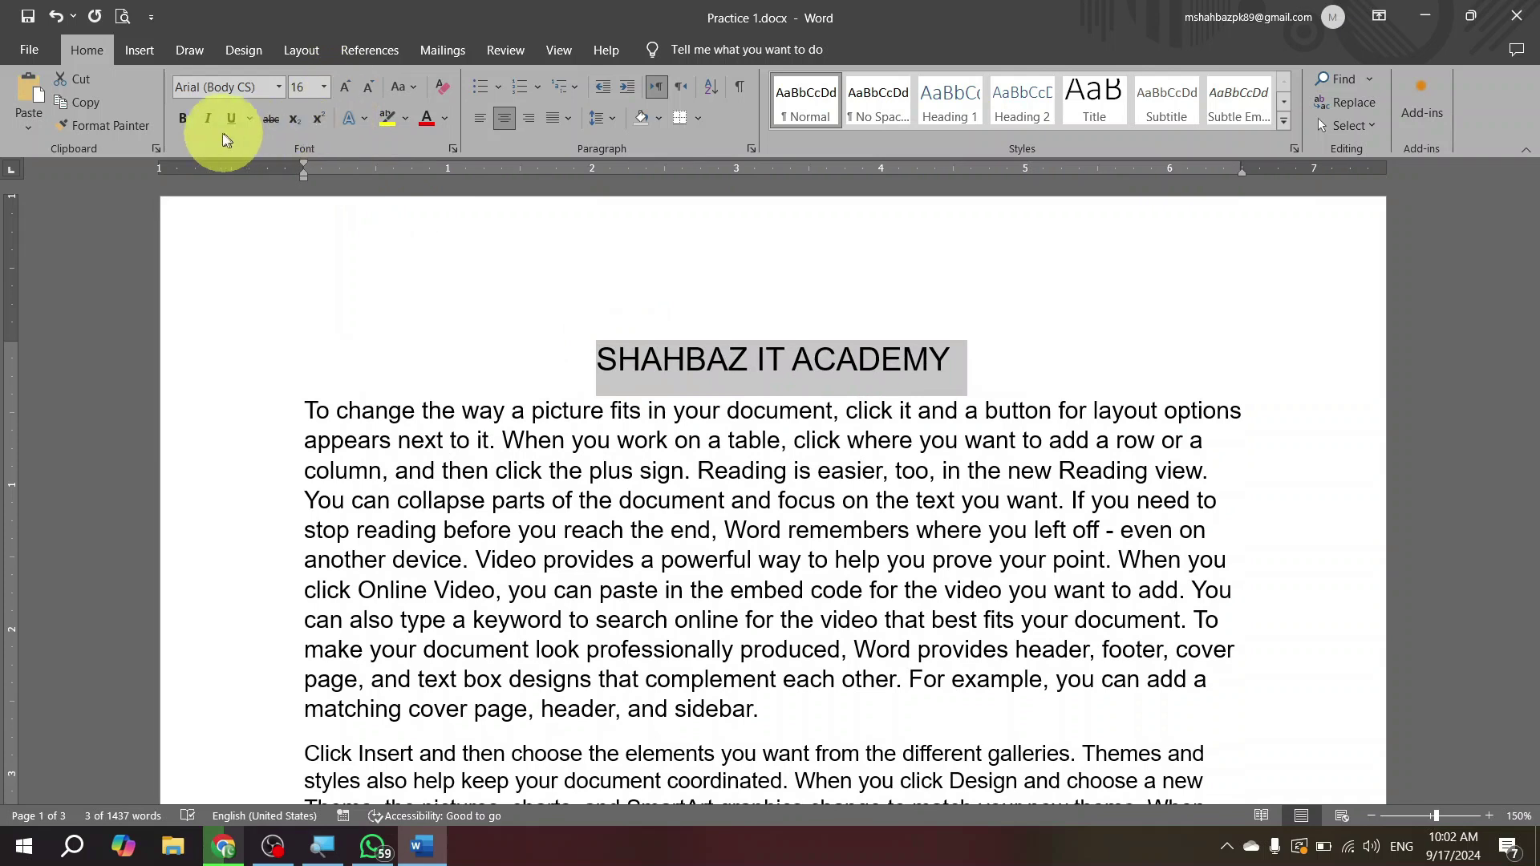
pyautogui.click(184, 118)
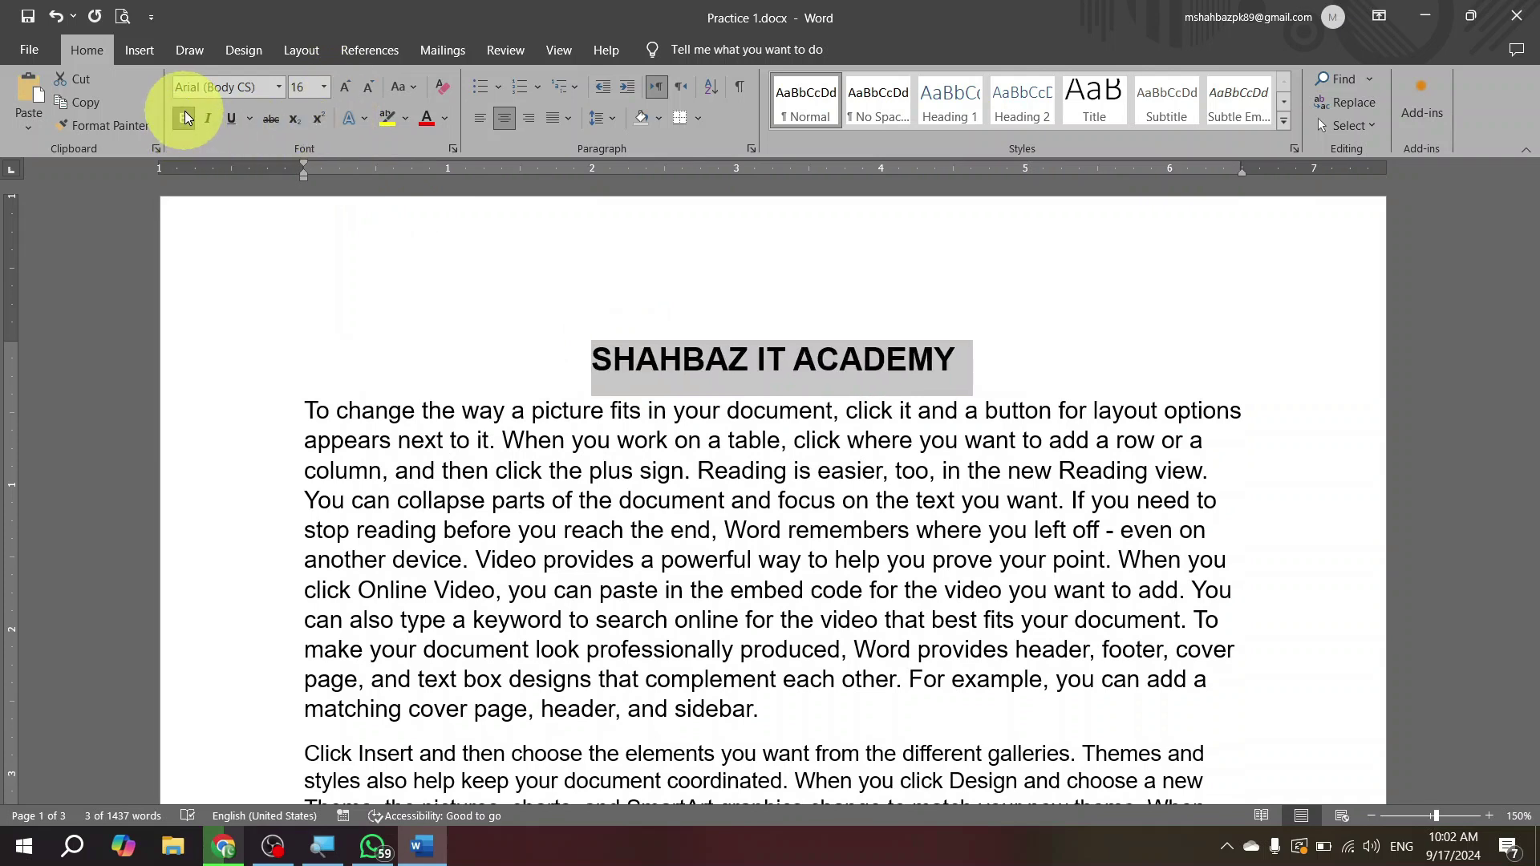
# Copy the words "To change the way" from the first paragraph onto a new line between the title and that paragraph.
pyautogui.hotkey('ctrl', 'Down')
pyautogui.hotkey('ctrl', 'shift', 'Right')
pyautogui.hotkey('ctrl', 'shift', 'Right')
pyautogui.hotkey('ctrl', 'shift', 'Right')
pyautogui.hotkey('ctrl', 'shift', 'Right')
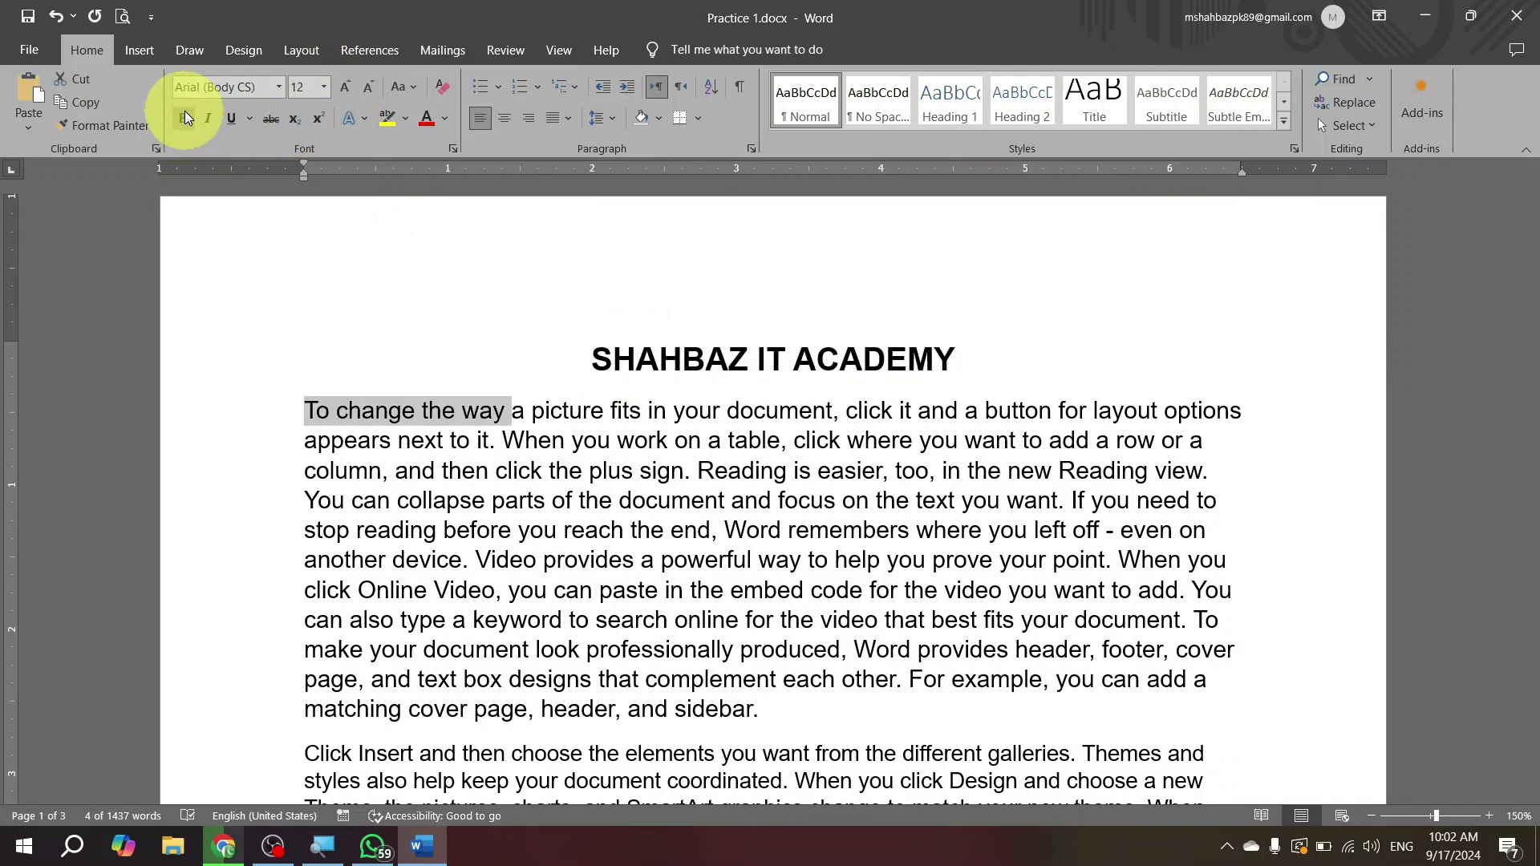
pyautogui.hotkey('ctrl', 'c')
pyautogui.press('Left')
pyautogui.press('Return')
pyautogui.press('Up')
pyautogui.hotkey('ctrl', 'v')
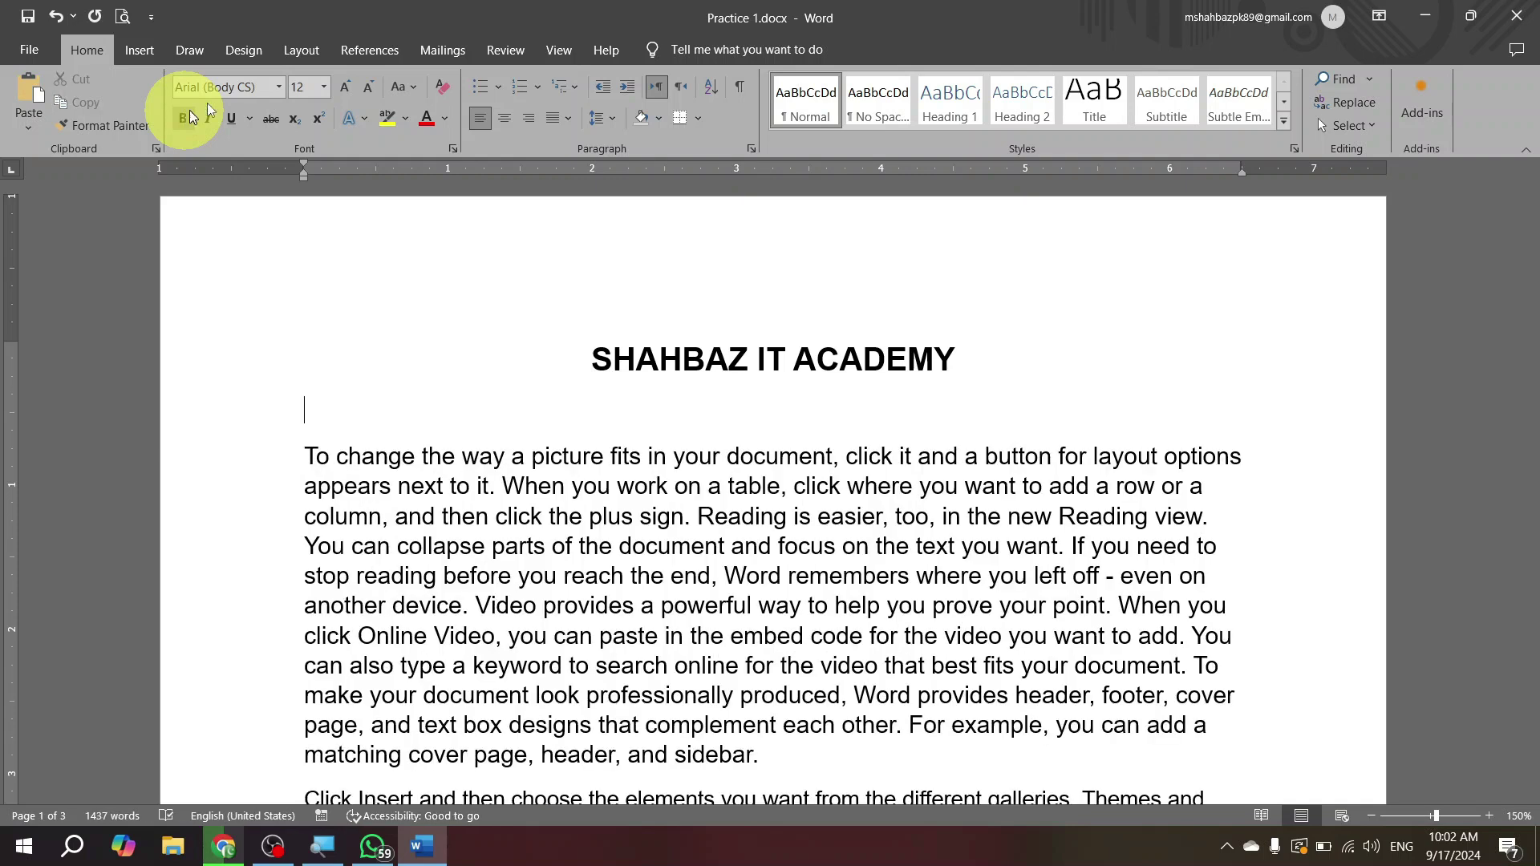
# Format the "To change the way" line as a bold subheading at font size 14 and deselect it.
pyautogui.hotkey('shift', 'Home')
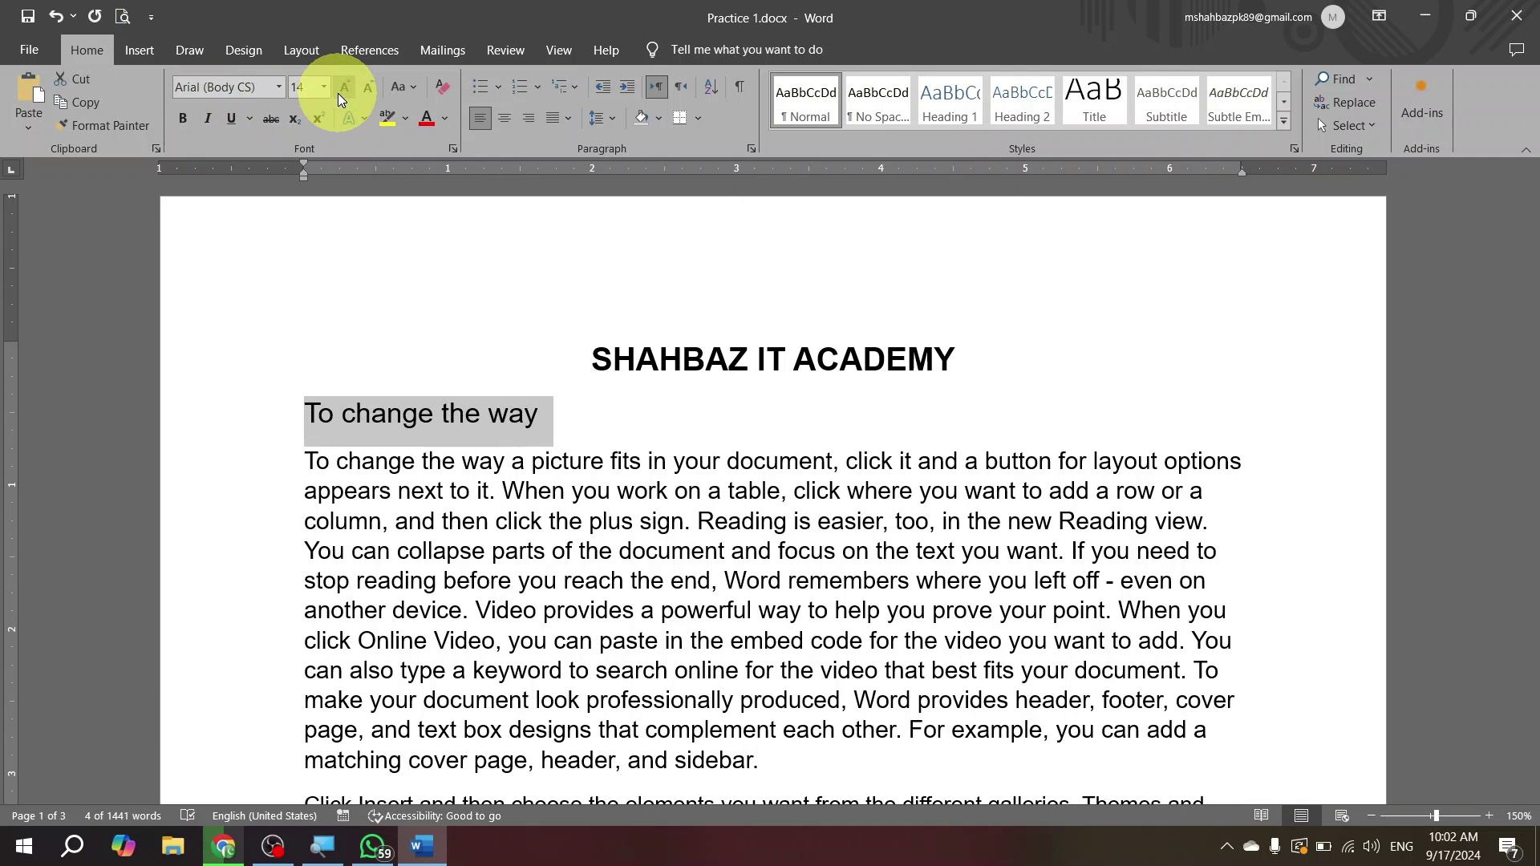
pyautogui.click(182, 120)
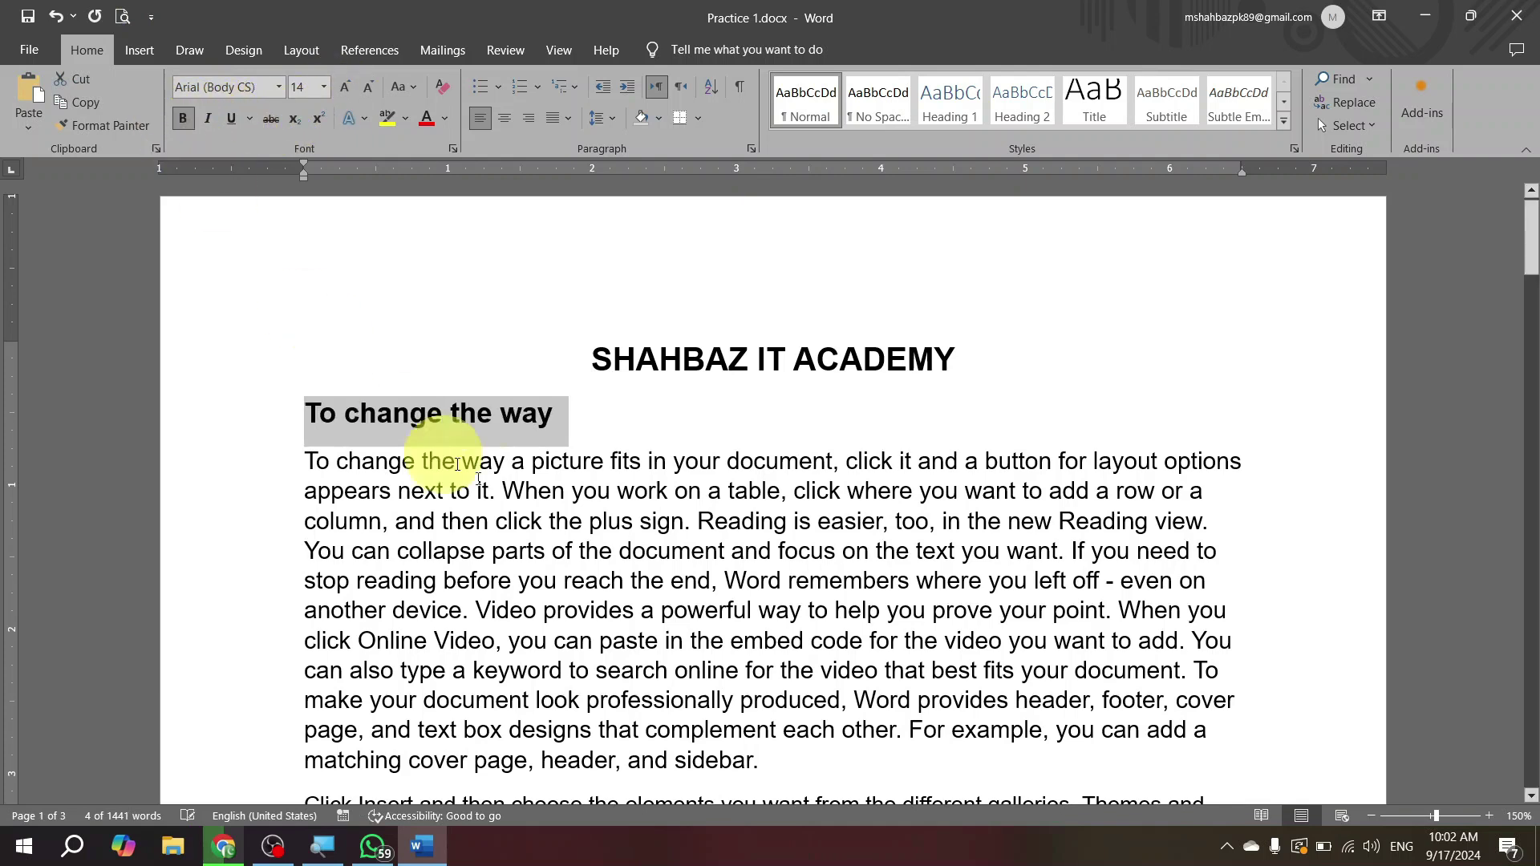
pyautogui.click(550, 515)
# Compare the font sizes of the title, the subheading and the body paragraph by selecting each of them.
pyautogui.moveTo(501, 491); pyautogui.dragTo(733, 613)
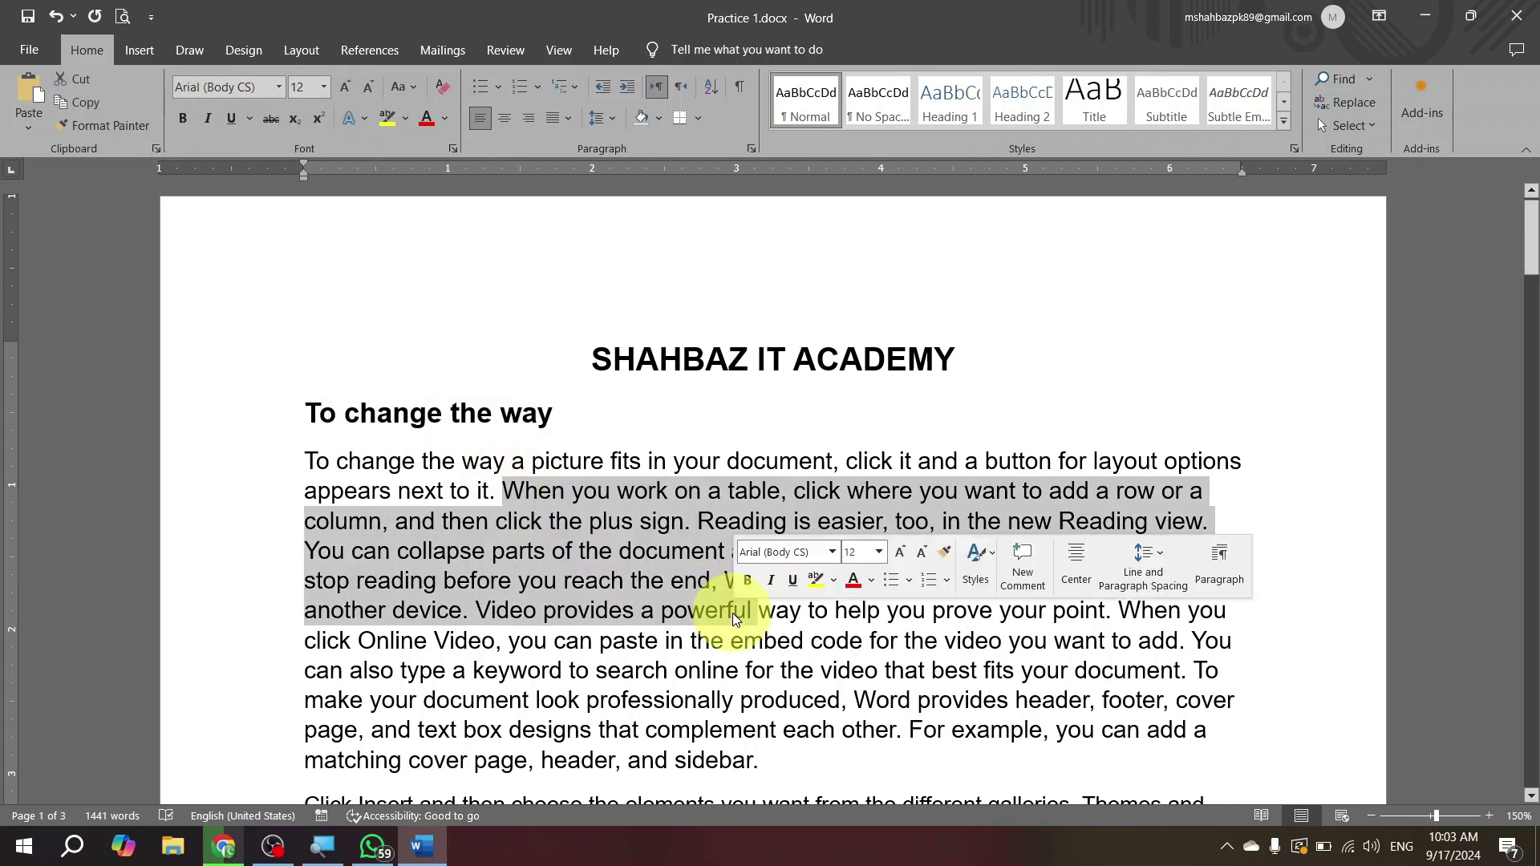
pyautogui.click(590, 551)
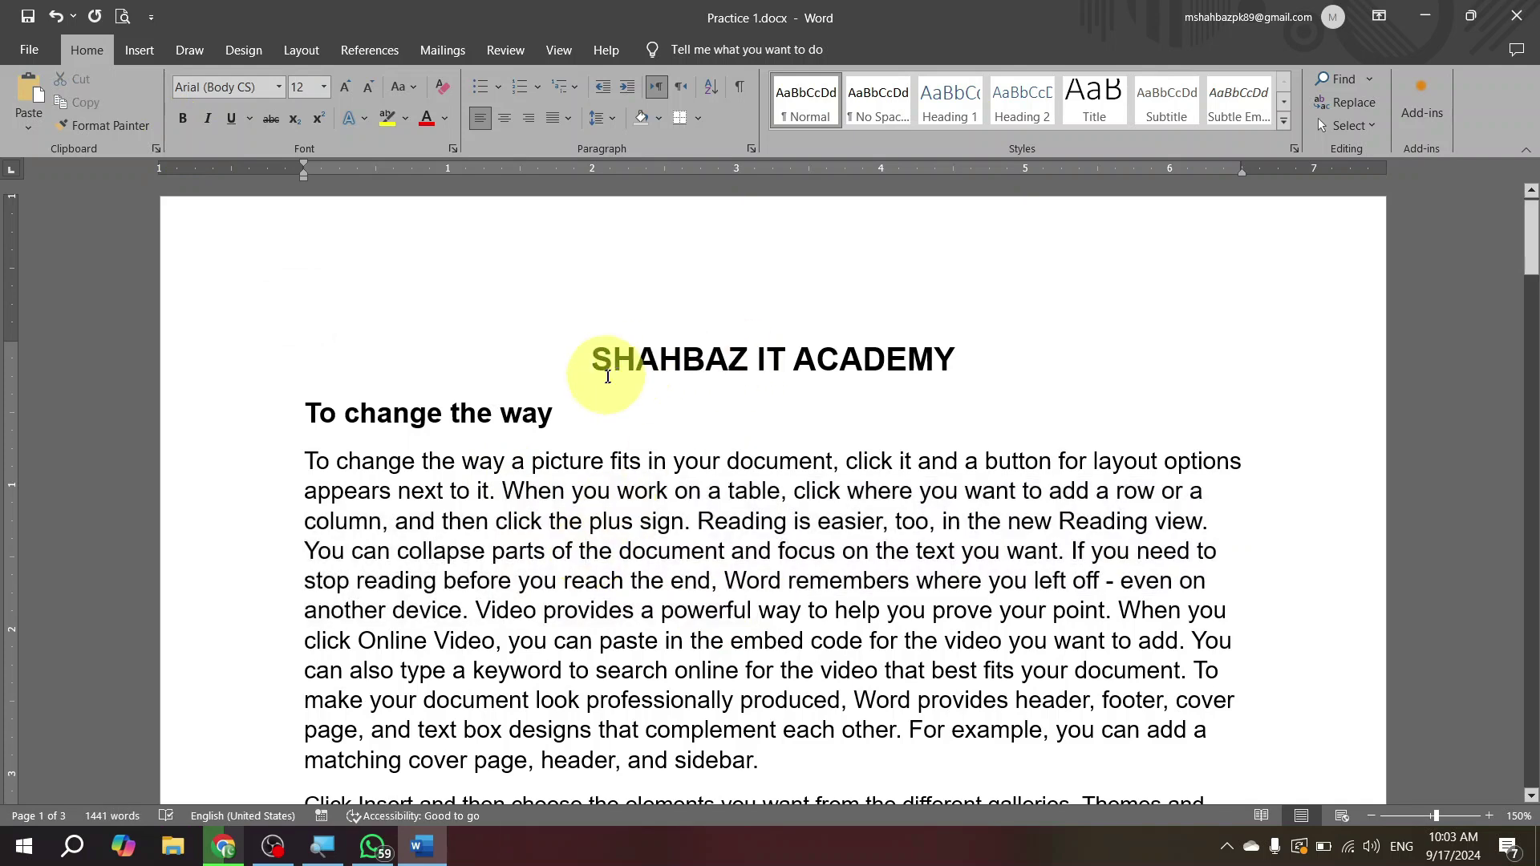
pyautogui.moveTo(255, 372); pyautogui.dragTo(277, 486)
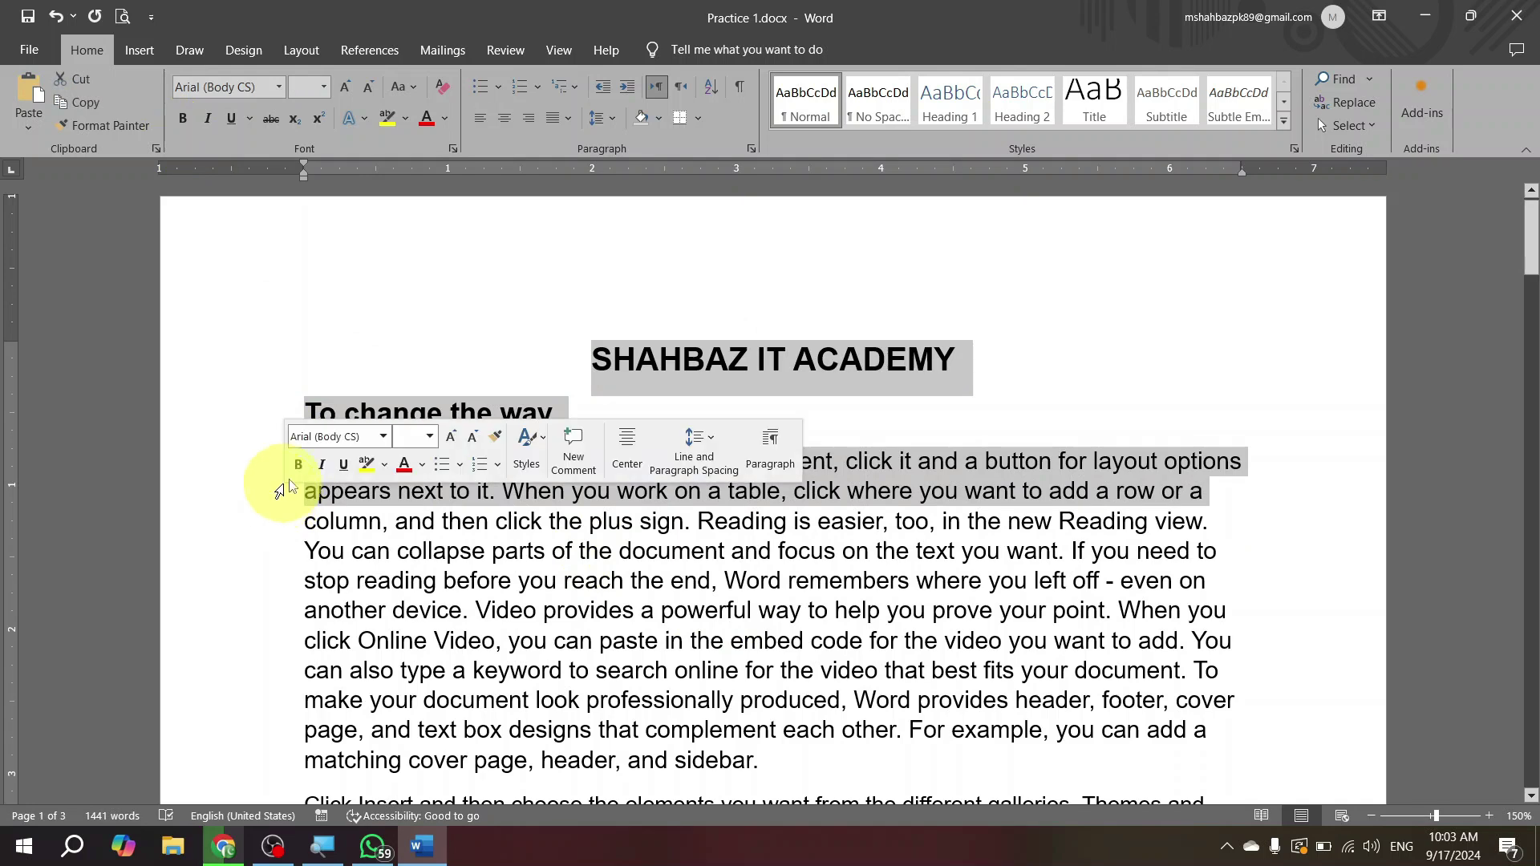
pyautogui.click(762, 364)
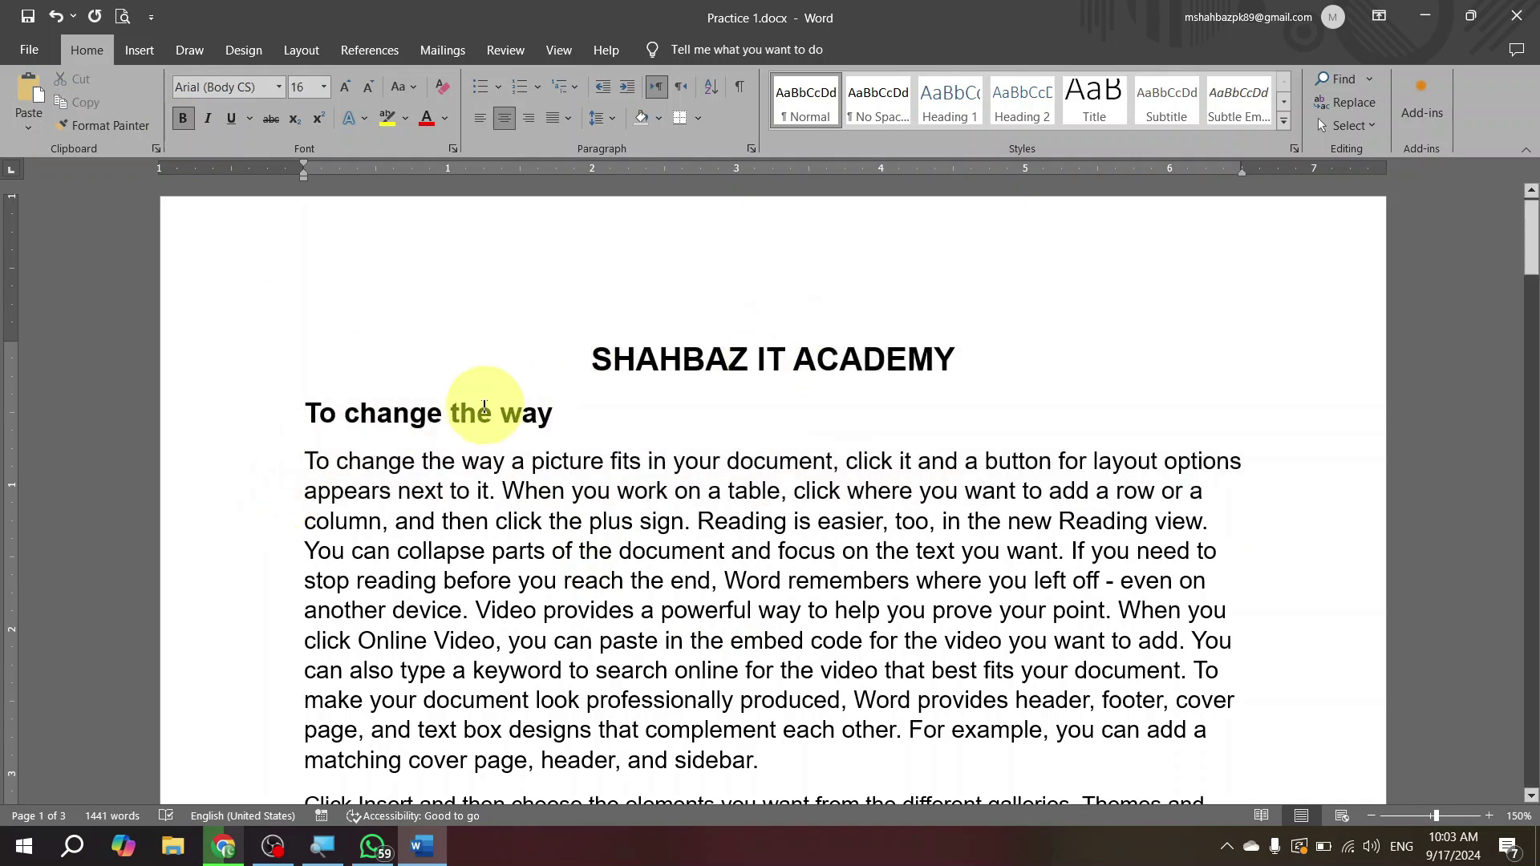
pyautogui.click(479, 411)
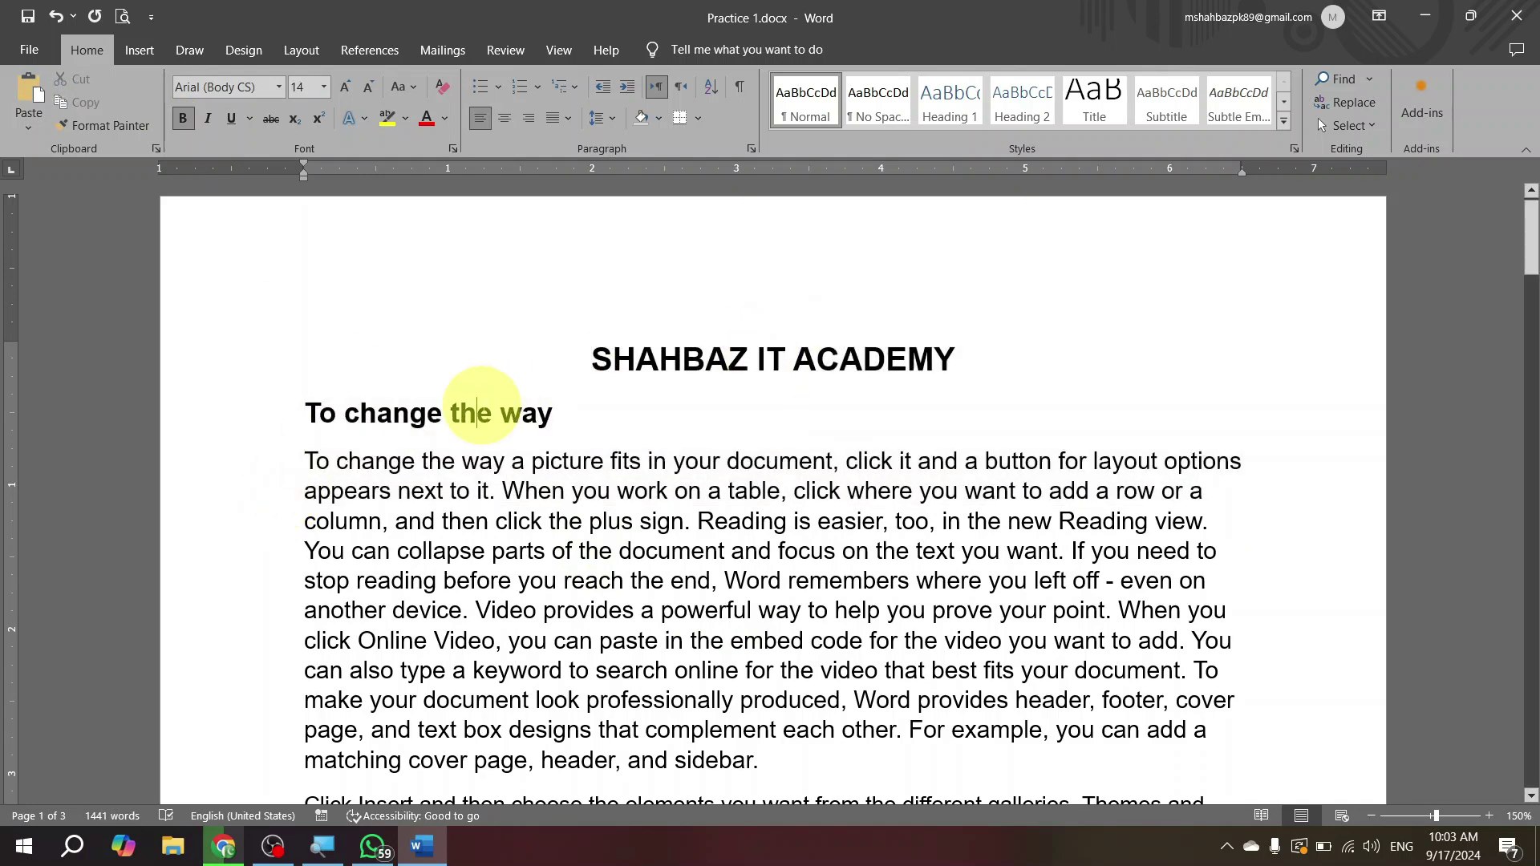
pyautogui.tripleClick(541, 534)
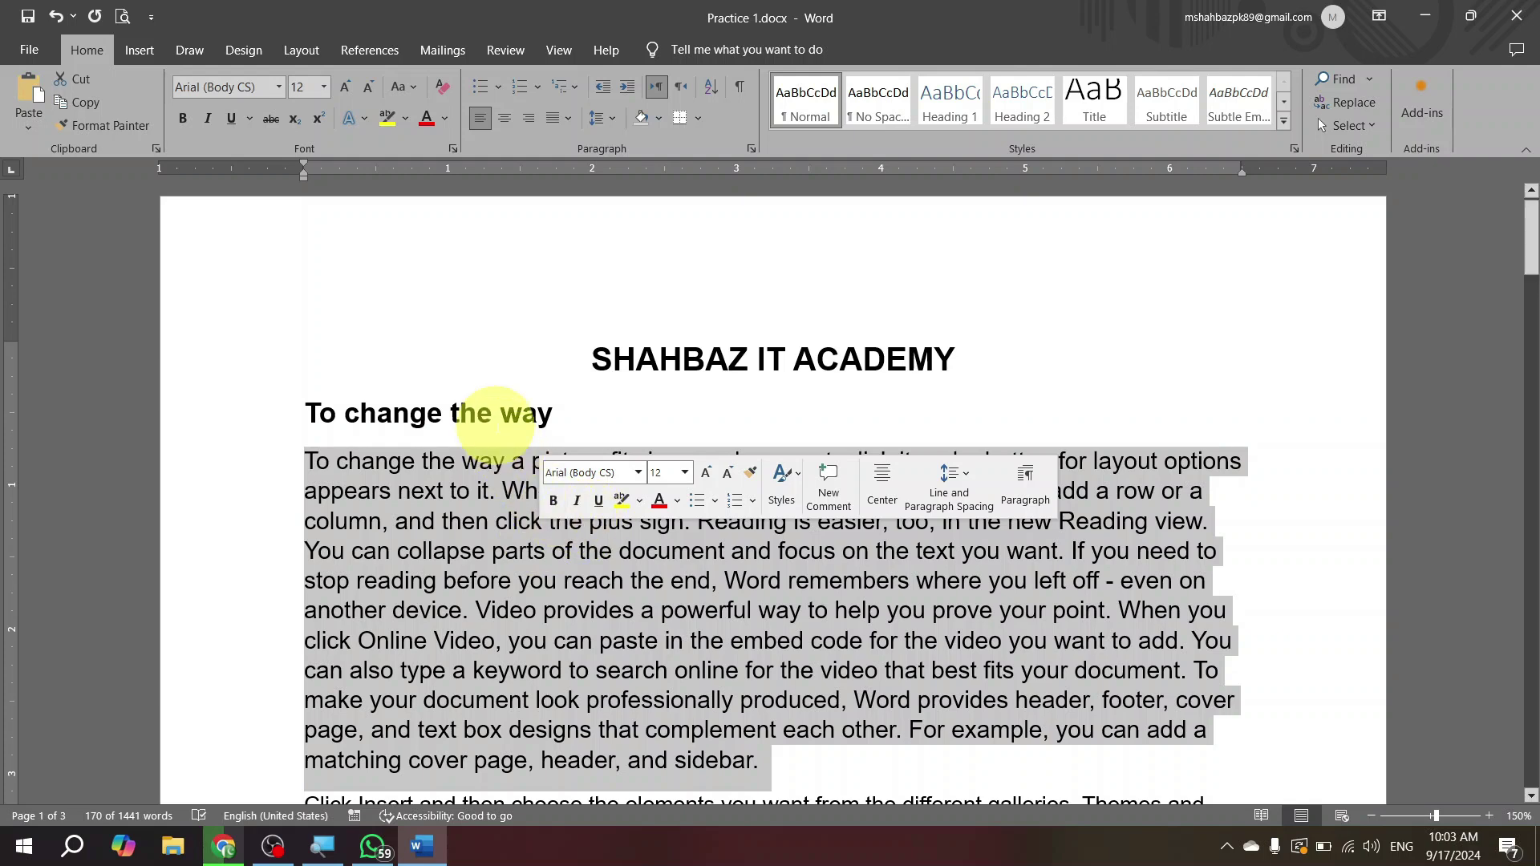
pyautogui.click(502, 393)
pyautogui.keyDown('shift'); pyautogui.click(515, 506); pyautogui.keyUp('shift')
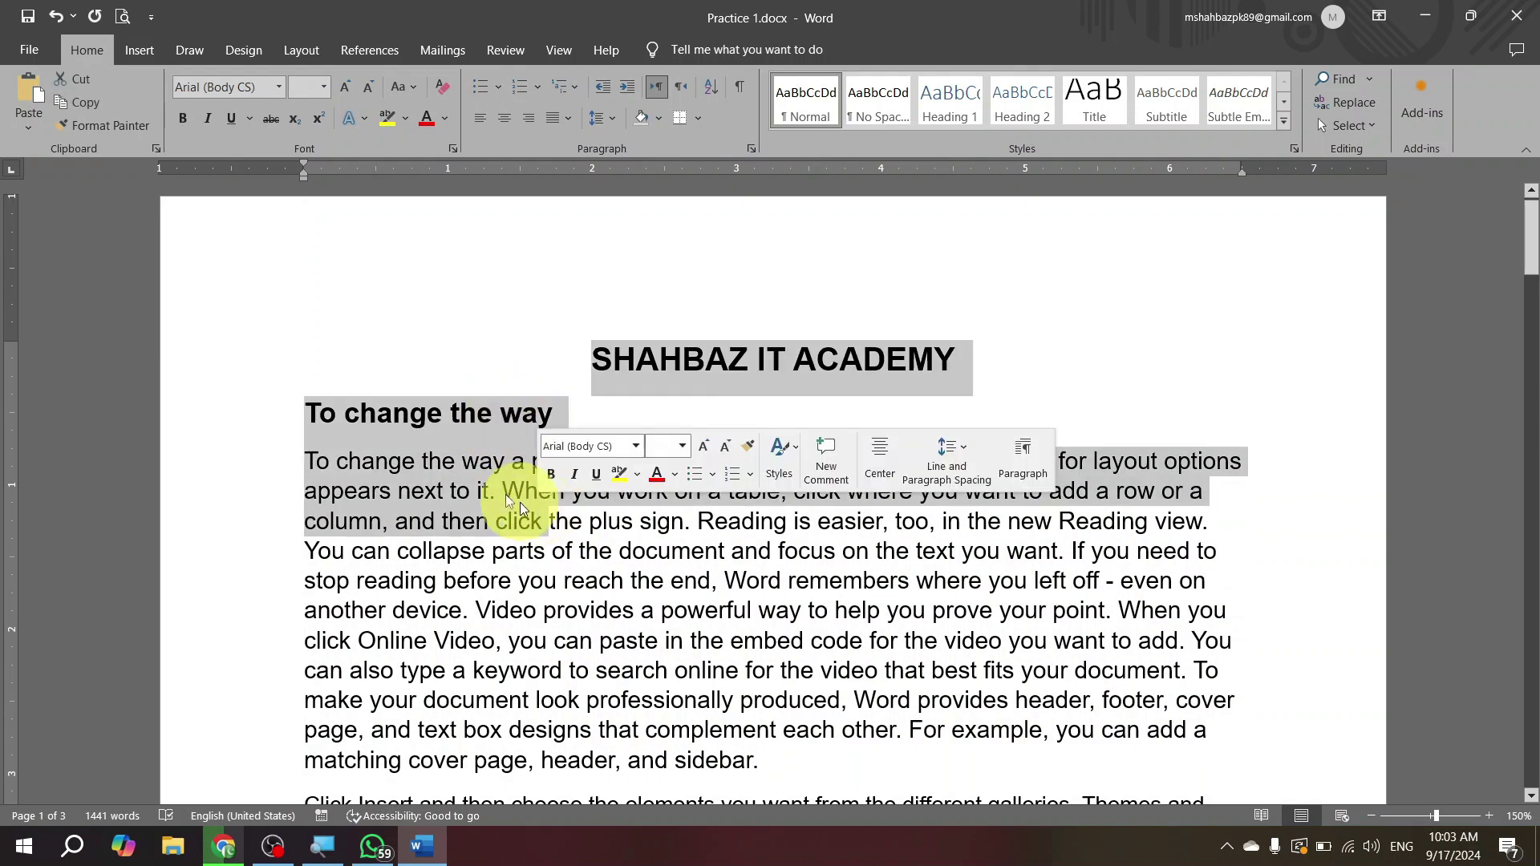